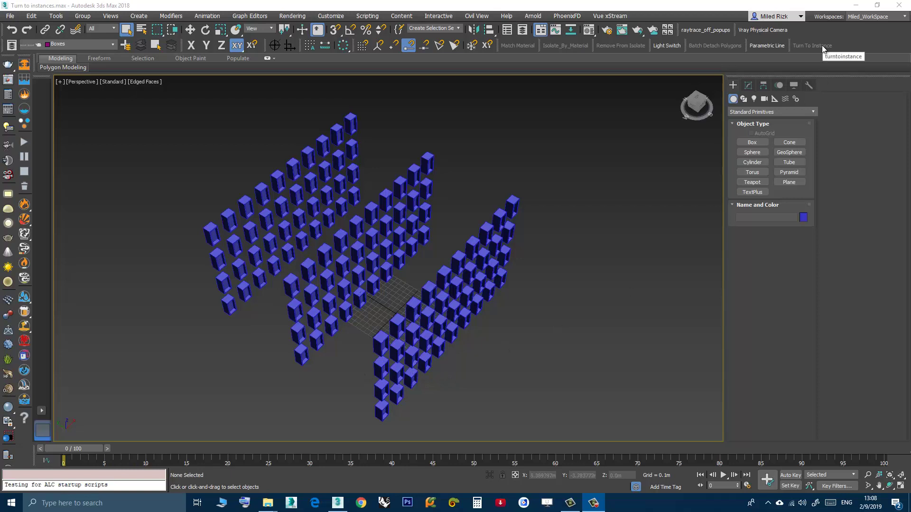
# Select Box032 near the grid centre and enter Vertex sub-object mode in the Modify panel.
pyautogui.keyDown('alt'); pyautogui.moveTo(368, 355); pyautogui.dragTo(342, 348, button='middle'); pyautogui.keyUp('alt')
pyautogui.scroll(3, 308, 341)
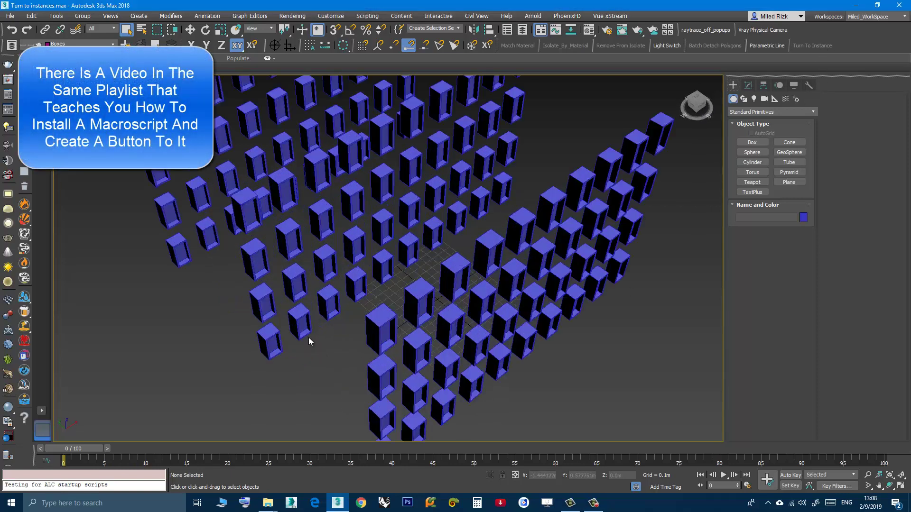
pyautogui.click(385, 326)
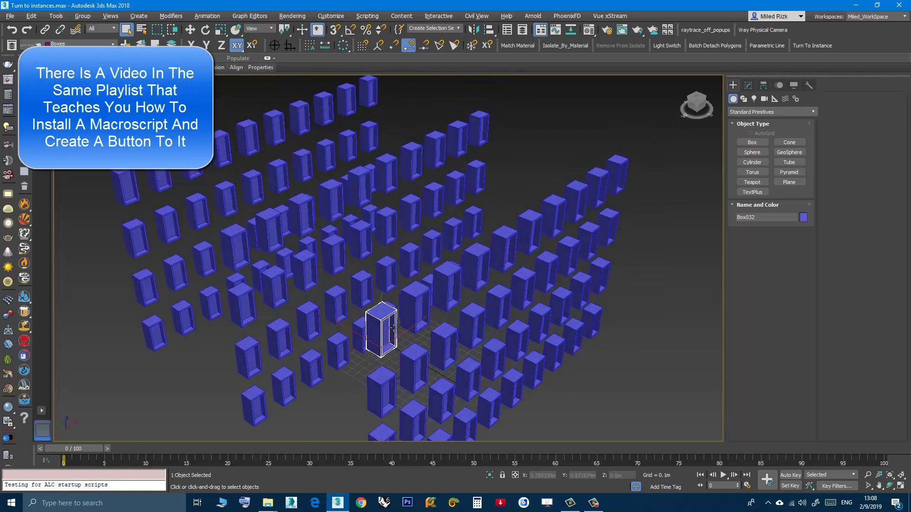
pyautogui.click(748, 85)
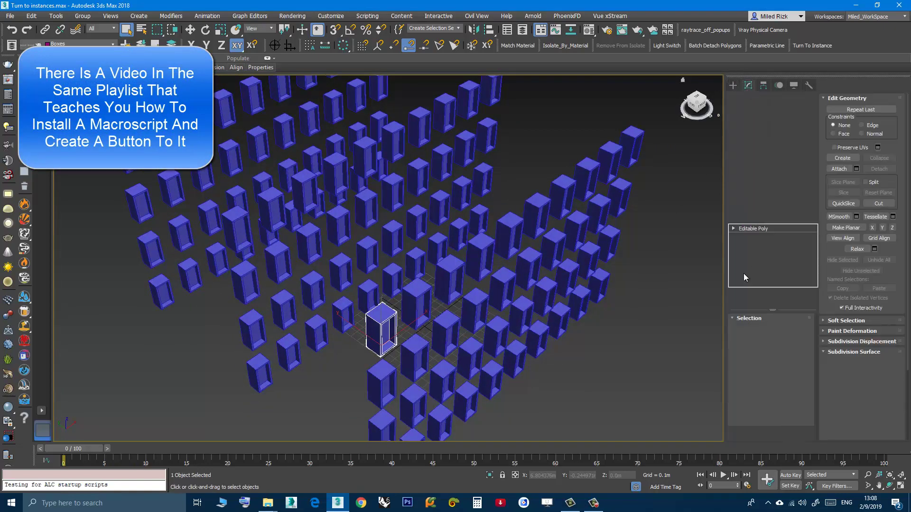
pyautogui.click(746, 330)
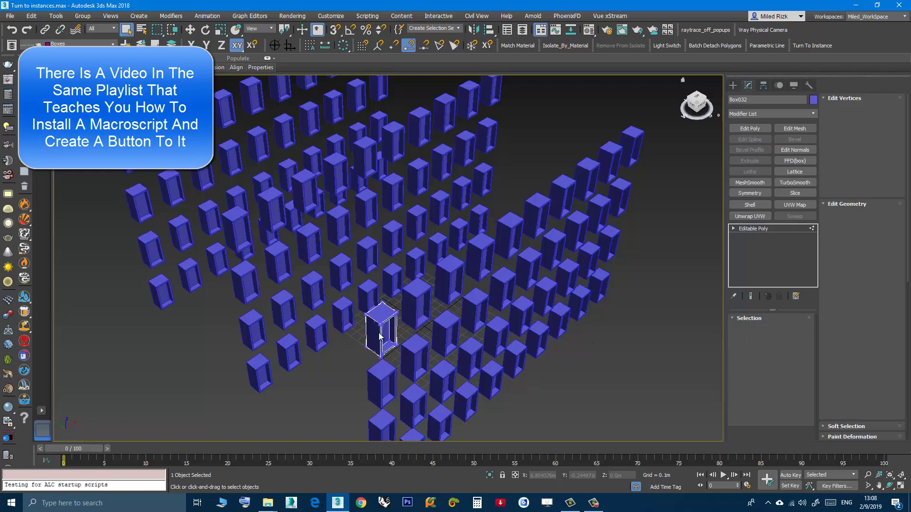
# Marquee-select Box032's top vertices and move them down on Z to shorten the box.
pyautogui.keyDown('alt'); pyautogui.moveTo(368, 322); pyautogui.dragTo(367, 292, button='middle'); pyautogui.keyUp('alt')
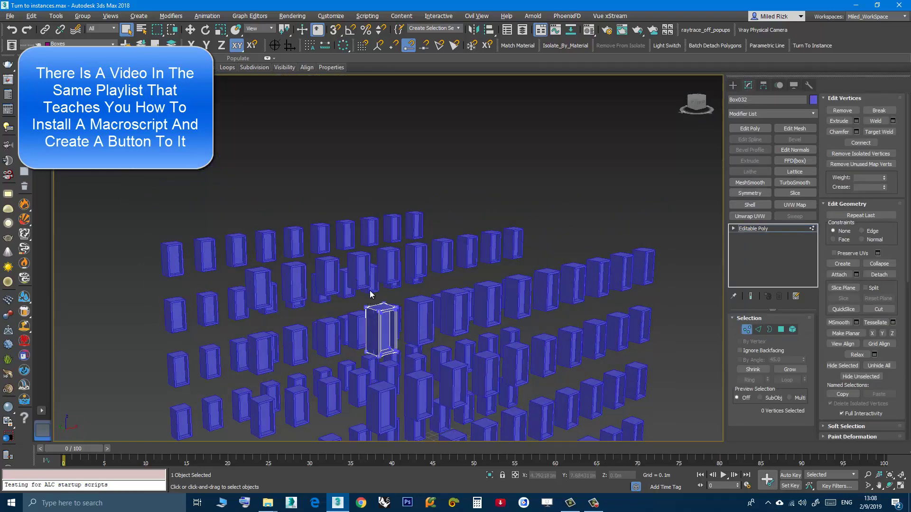
pyautogui.moveTo(407, 329); pyautogui.dragTo(406, 335)
pyautogui.keyDown('alt'); pyautogui.moveTo(407, 334); pyautogui.dragTo(394, 304, button='middle'); pyautogui.keyUp('alt')
pyautogui.press('w')
pyautogui.scroll(3, 364, 260)
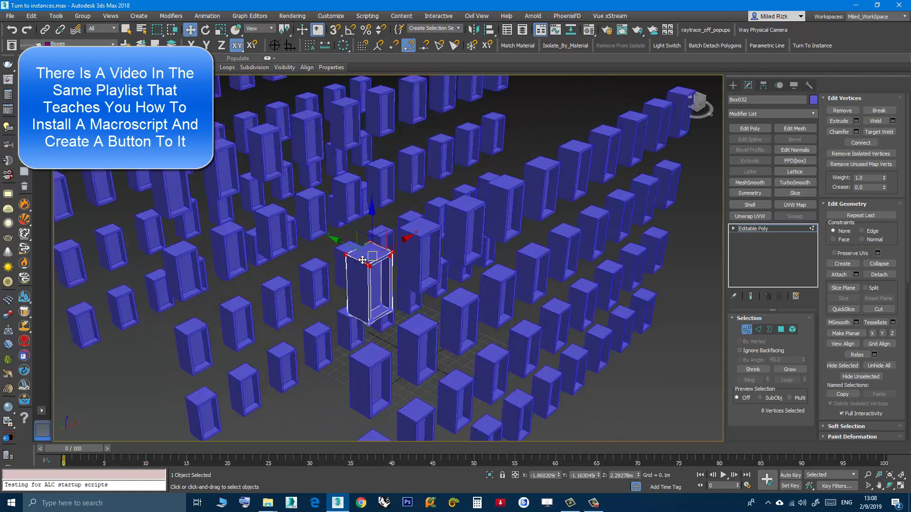
pyautogui.moveTo(372, 229); pyautogui.dragTo(368, 272)
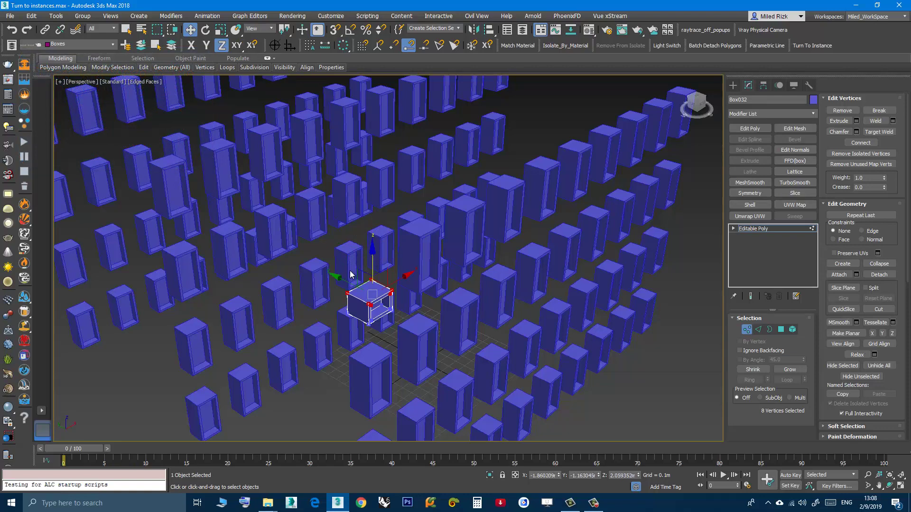
pyautogui.scroll(-3, 348, 285)
pyautogui.moveTo(340, 334); pyautogui.dragTo(330, 293, button='middle')
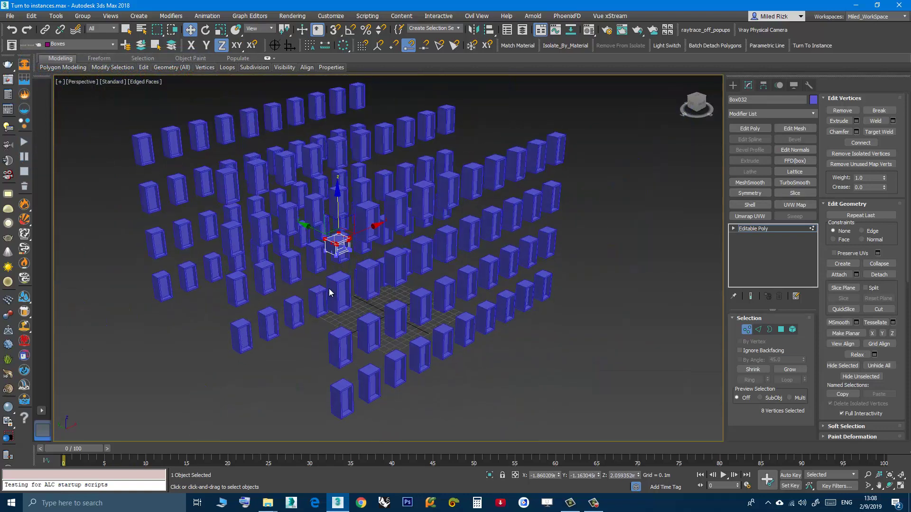
# Return to the Editable Poly object level and frame the whole box grid.
pyautogui.click(755, 228)
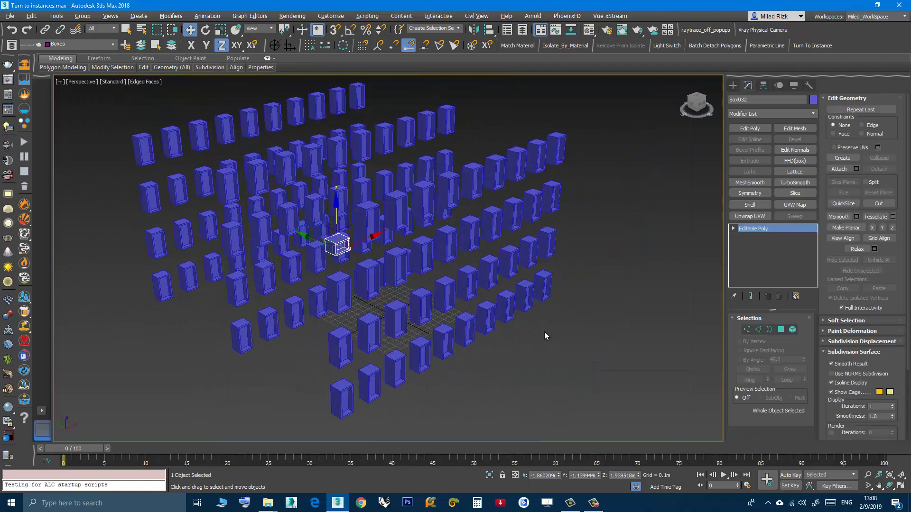
pyautogui.keyDown('alt'); pyautogui.moveTo(545, 332); pyautogui.dragTo(549, 381, button='middle'); pyautogui.keyUp('alt')
pyautogui.scroll(-3, 440, 344)
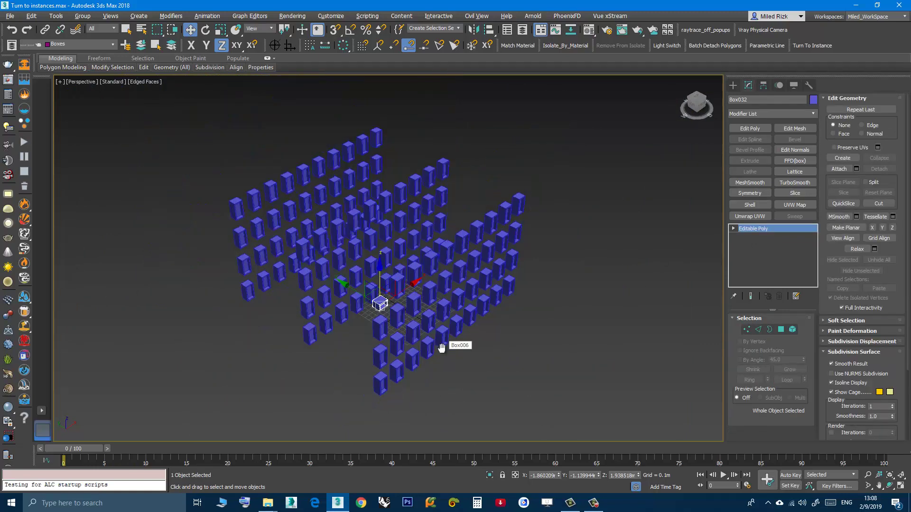
pyautogui.moveTo(441, 348); pyautogui.dragTo(446, 354, button='middle')
# Deselect Box032 by clicking empty viewport space, then zoom and orbit to view all three box walls.
pyautogui.click(454, 365)
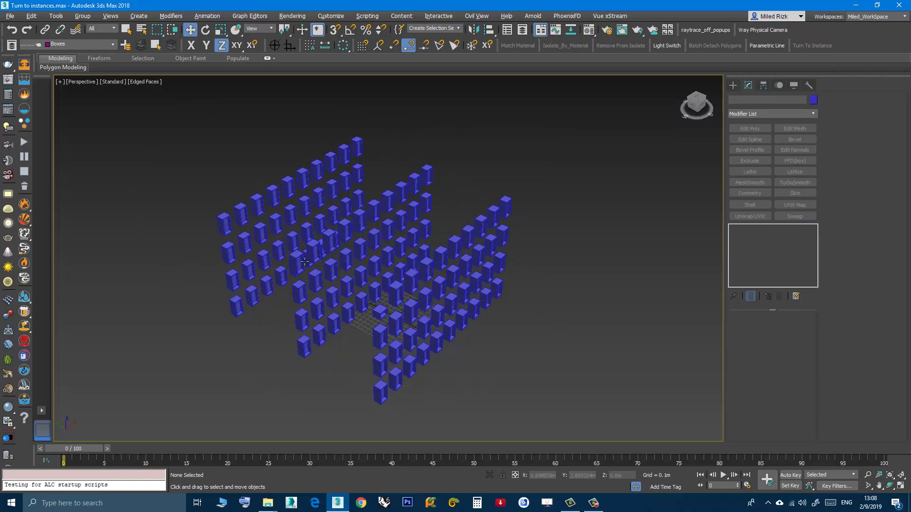
pyautogui.scroll(2, 401, 367)
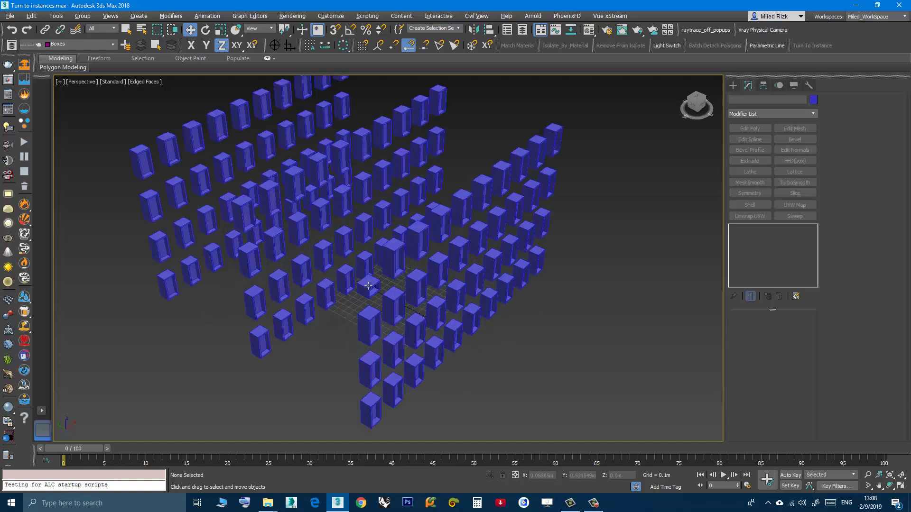
pyautogui.scroll(-3, 378, 297)
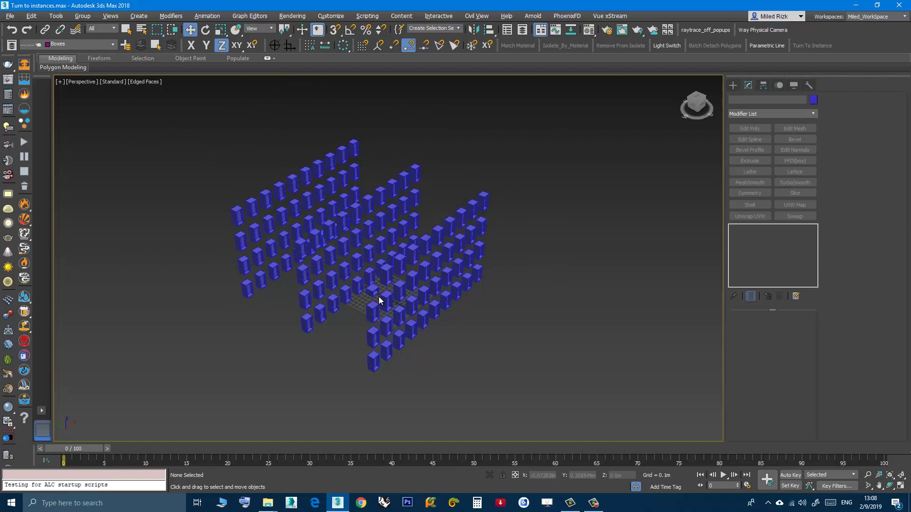
pyautogui.keyDown('alt'); pyautogui.moveTo(380, 299); pyautogui.dragTo(375, 306, button='middle'); pyautogui.keyUp('alt')
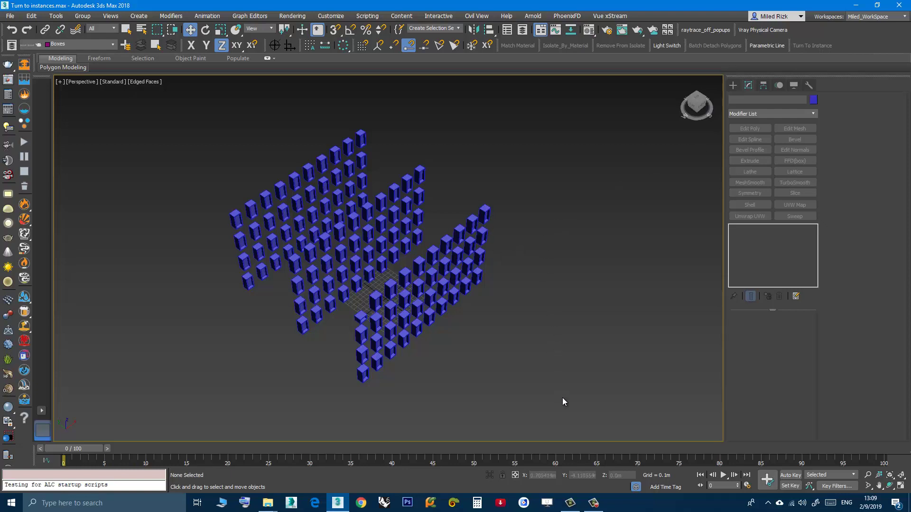
# Window-select all 120 boxes and convert them to instances with the Turn To Instance button.
pyautogui.moveTo(573, 423); pyautogui.dragTo(219, 149)
pyautogui.moveTo(192, 103); pyautogui.dragTo(192, 104)
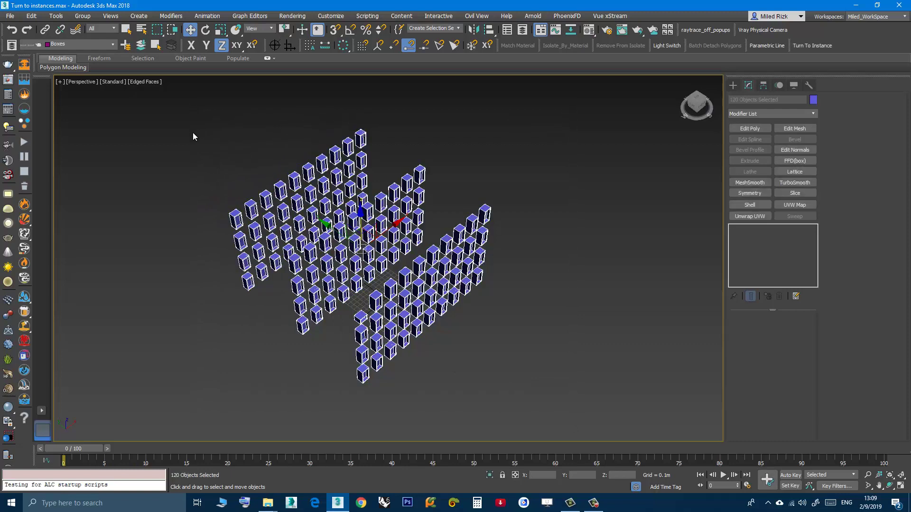
pyautogui.scroll(3, 325, 361)
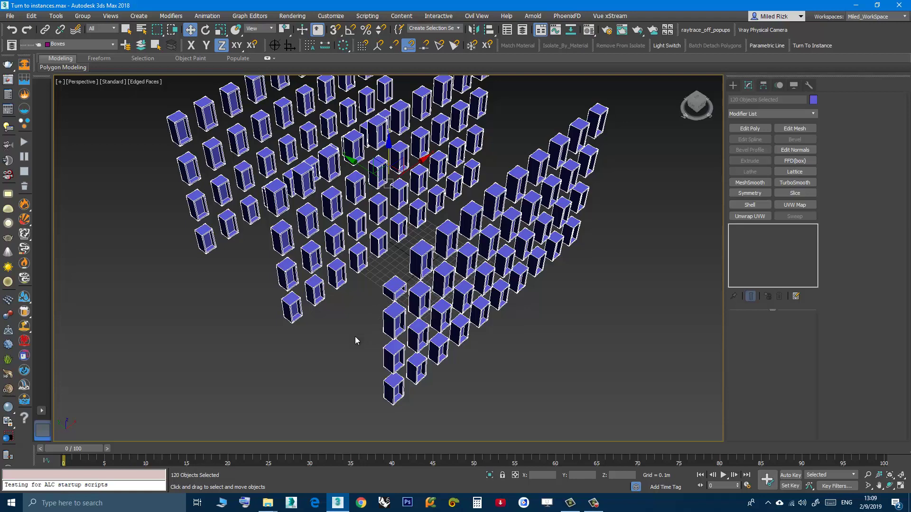
pyautogui.keyDown('alt'); pyautogui.moveTo(354, 339); pyautogui.dragTo(353, 337, button='middle'); pyautogui.keyUp('alt')
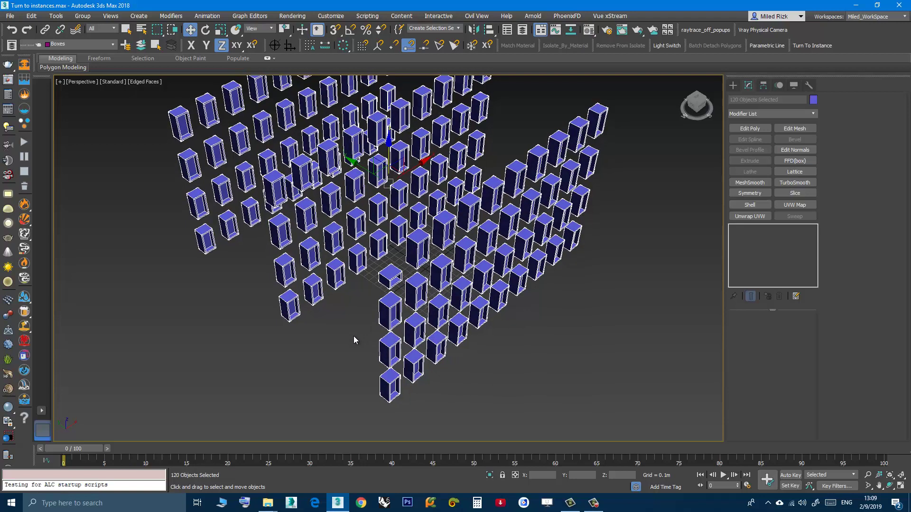
pyautogui.scroll(-3, 354, 354)
pyautogui.scroll(3, 354, 352)
pyautogui.scroll(-2, 353, 353)
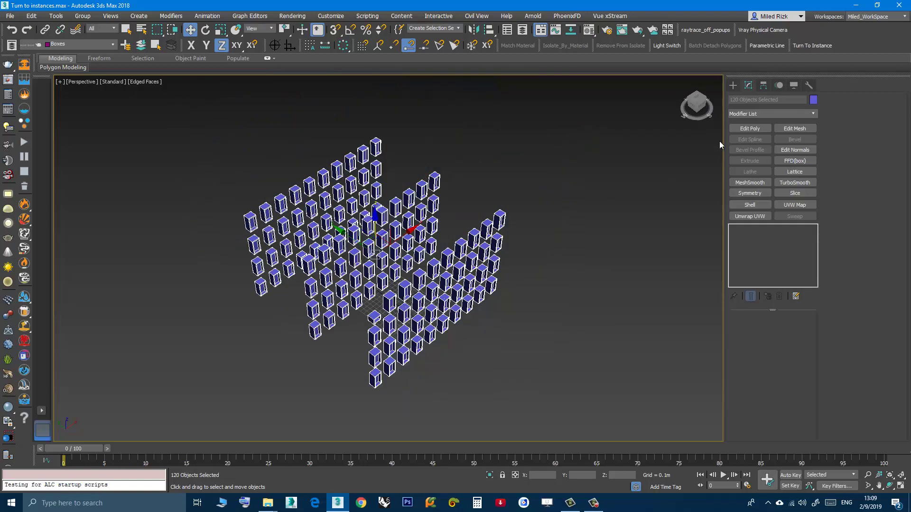
pyautogui.click(812, 46)
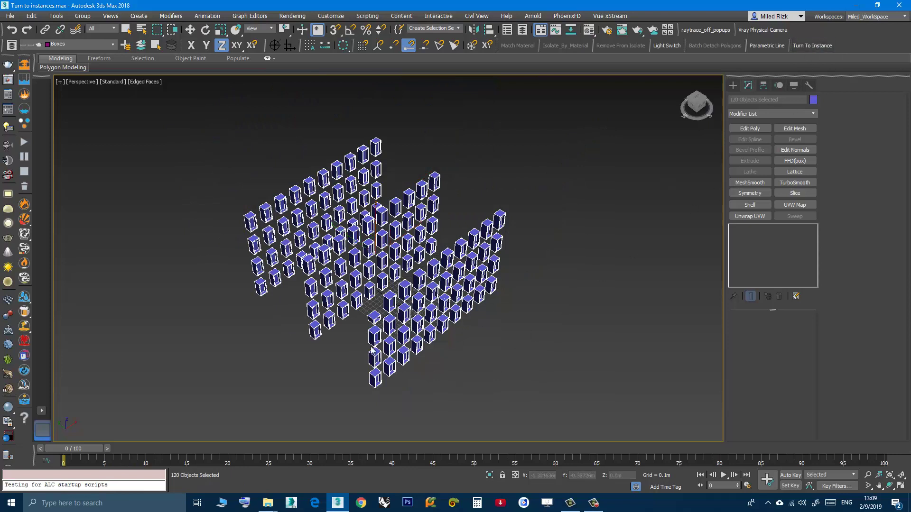
# Pick the short box so all 120 boxes become its instances, then deselect everything.
pyautogui.scroll(3, 370, 340)
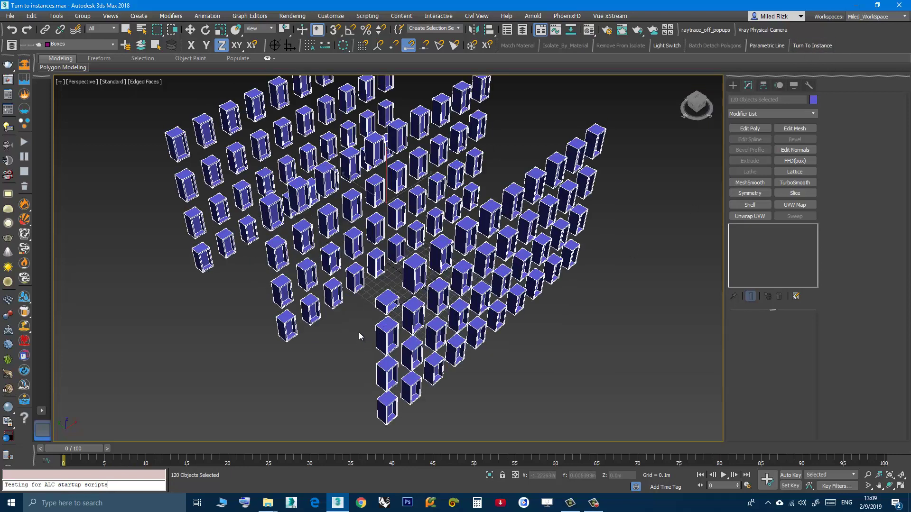
pyautogui.click(385, 299)
pyautogui.keyDown('alt'); pyautogui.moveTo(370, 341); pyautogui.dragTo(347, 338, button='middle'); pyautogui.keyUp('alt')
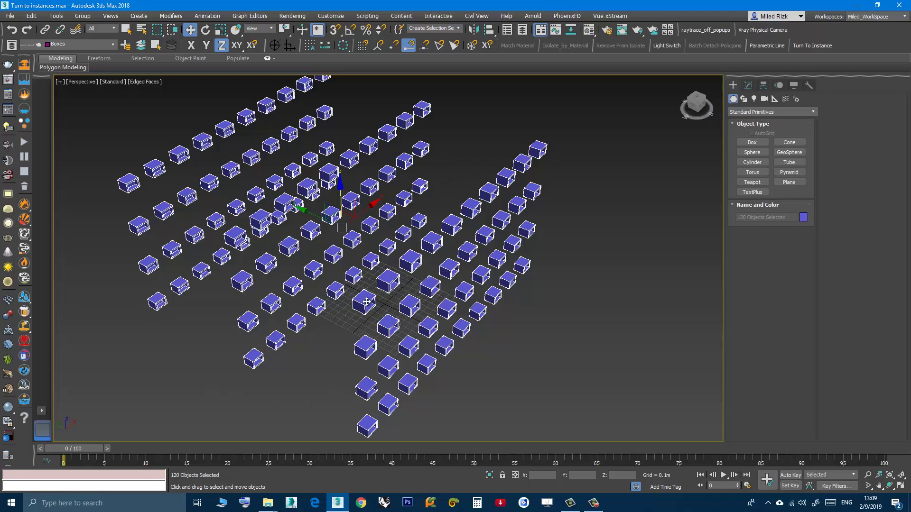
pyautogui.scroll(-2, 370, 309)
pyautogui.keyDown('alt'); pyautogui.moveTo(361, 319); pyautogui.dragTo(346, 325, button='middle'); pyautogui.keyUp('alt')
pyautogui.click(345, 325)
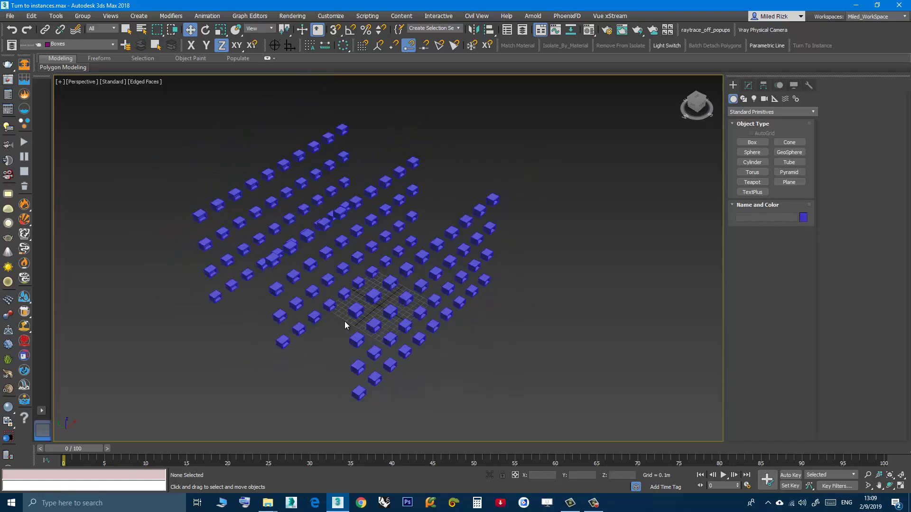
pyautogui.press('q')
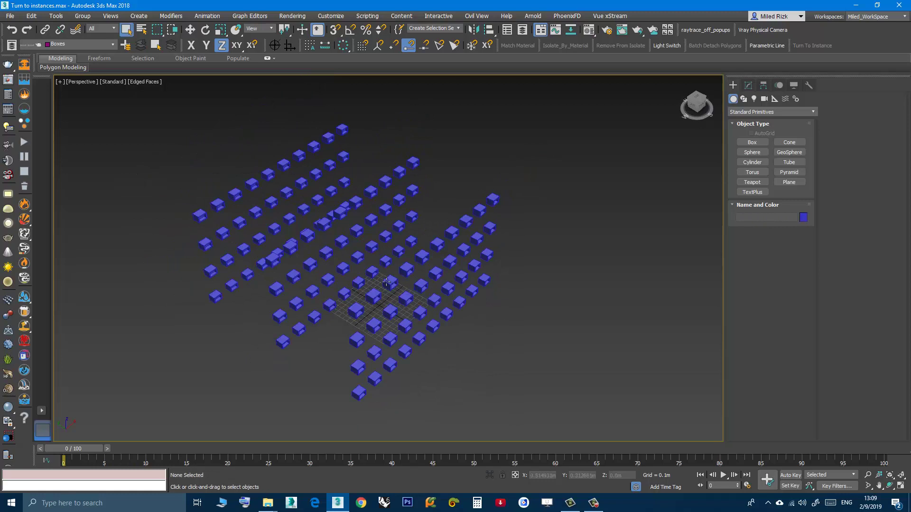
pyautogui.click(356, 231)
pyautogui.click(748, 85)
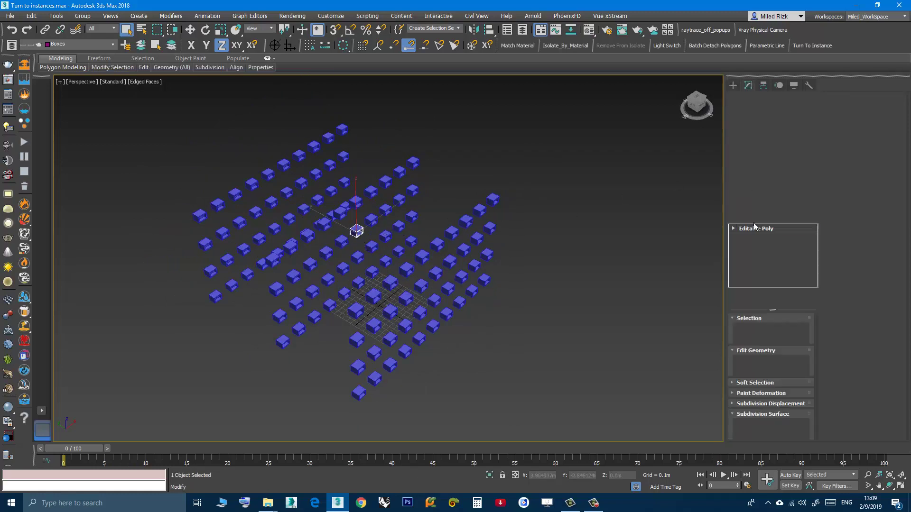
pyautogui.click(746, 329)
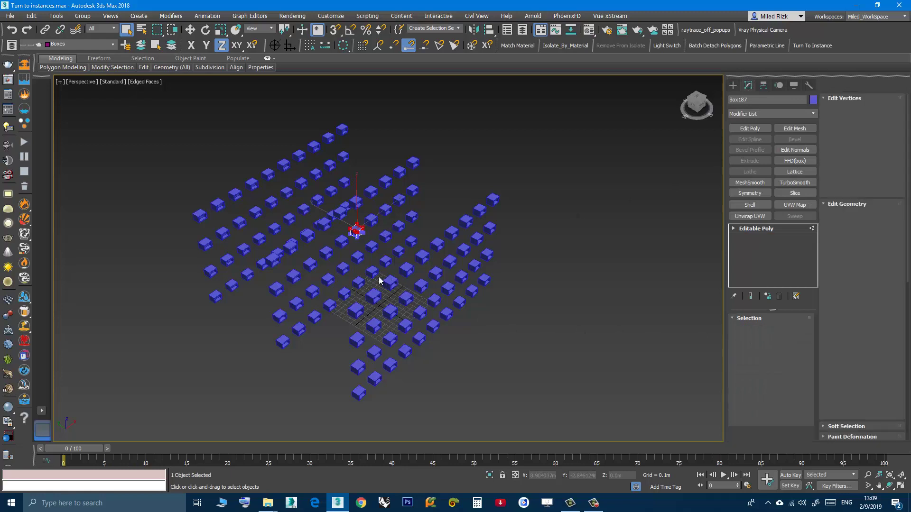
pyautogui.keyDown('alt'); pyautogui.moveTo(376, 277); pyautogui.dragTo(357, 262, button='middle'); pyautogui.keyUp('alt')
pyautogui.press('w')
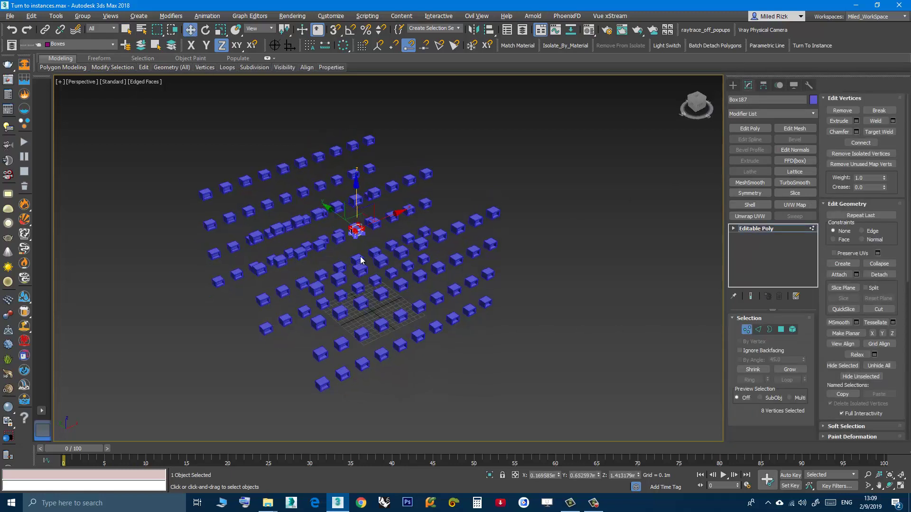
pyautogui.moveTo(357, 201); pyautogui.dragTo(378, 197)
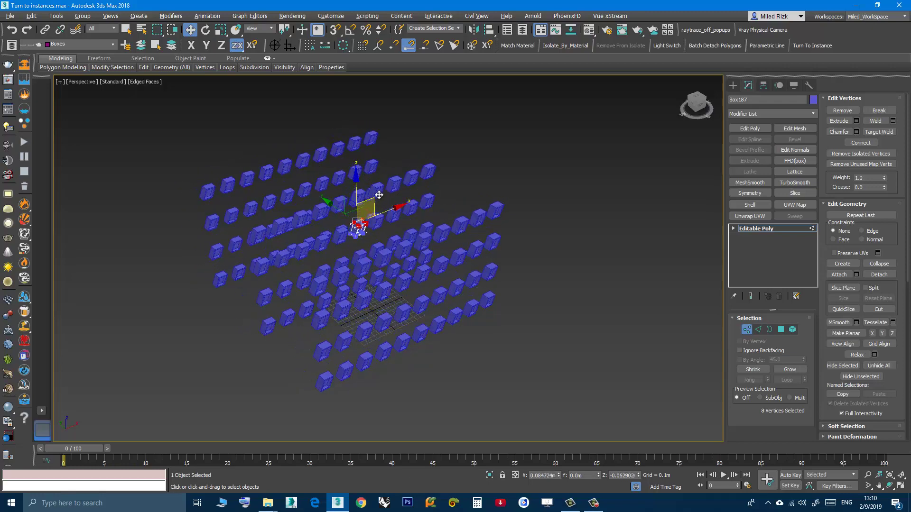
pyautogui.hotkey('ctrl', 'z')
pyautogui.moveTo(369, 222); pyautogui.dragTo(384, 235, button='middle')
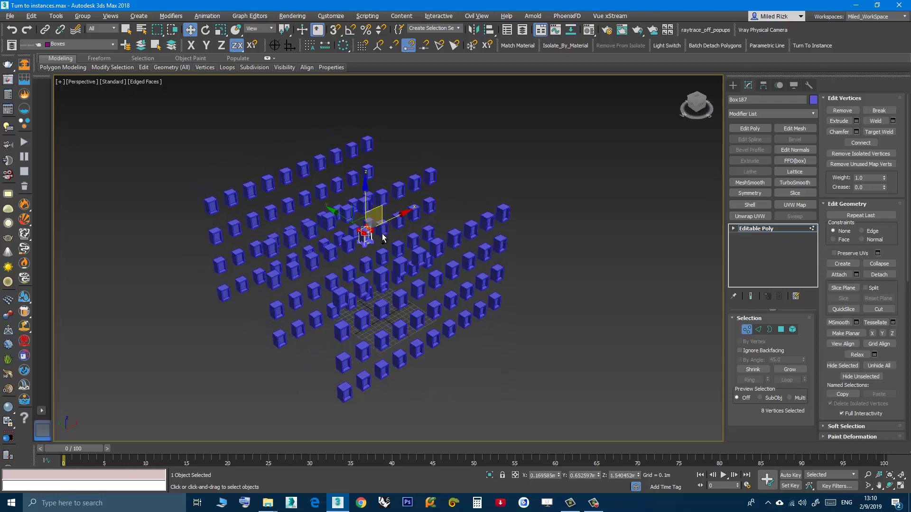
pyautogui.hotkey('ctrl', 'z')
pyautogui.press('1')
pyautogui.click(510, 310)
pyautogui.moveTo(405, 303); pyautogui.dragTo(364, 295, button='middle')
pyautogui.scroll(-5, 364, 287)
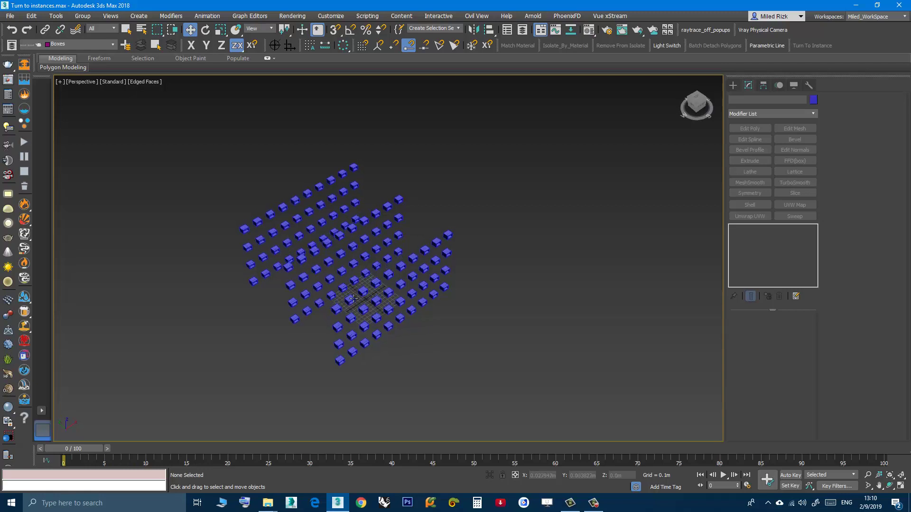
# Unhide the various shapes layer from the toolbar layer list.
pyautogui.click(78, 46)
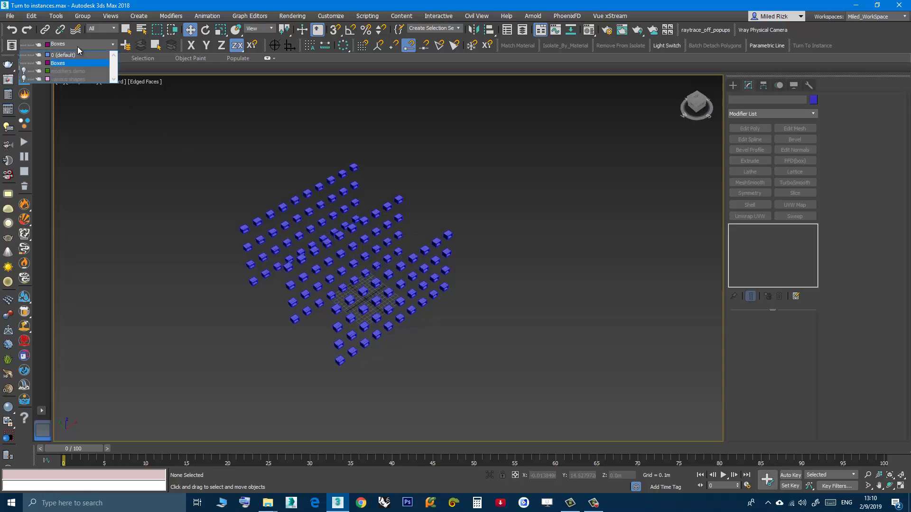
pyautogui.click(24, 79)
pyautogui.scroll(-2, 251, 300)
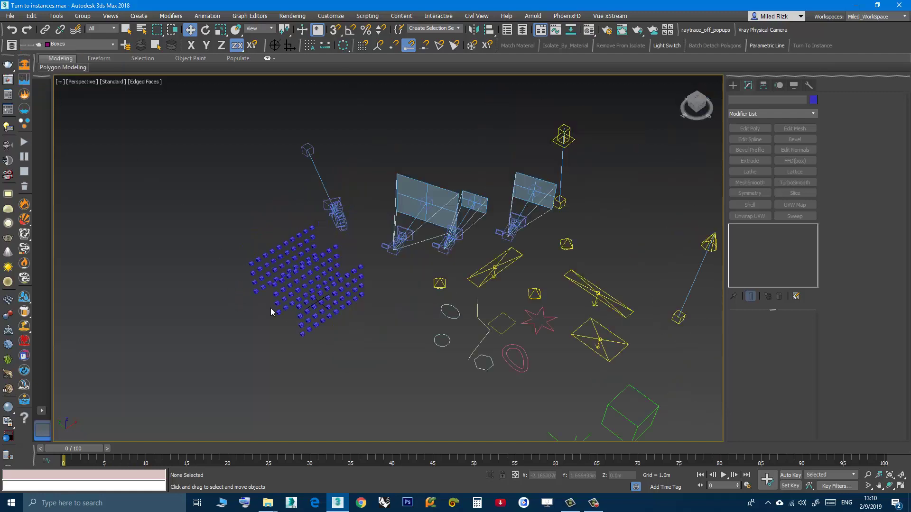
# Pan, orbit and zoom to view the newly visible cameras, lights and shapes beside the boxes.
pyautogui.moveTo(482, 340); pyautogui.dragTo(313, 312, button='middle')
pyautogui.scroll(-3, 367, 293)
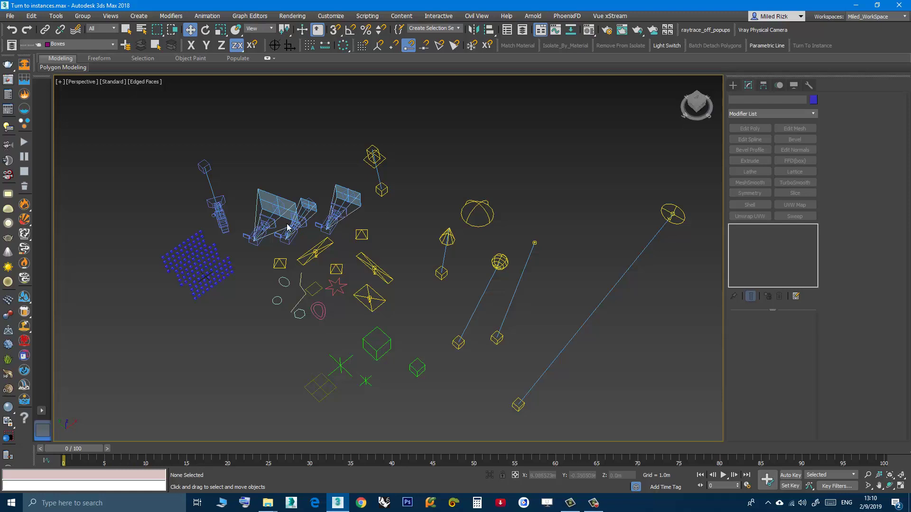
pyautogui.scroll(1, 287, 227)
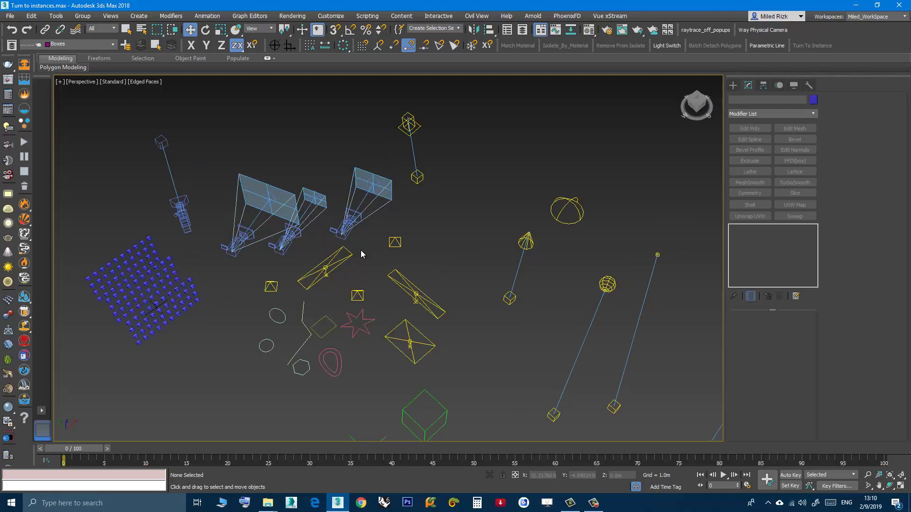
pyautogui.scroll(-2, 362, 251)
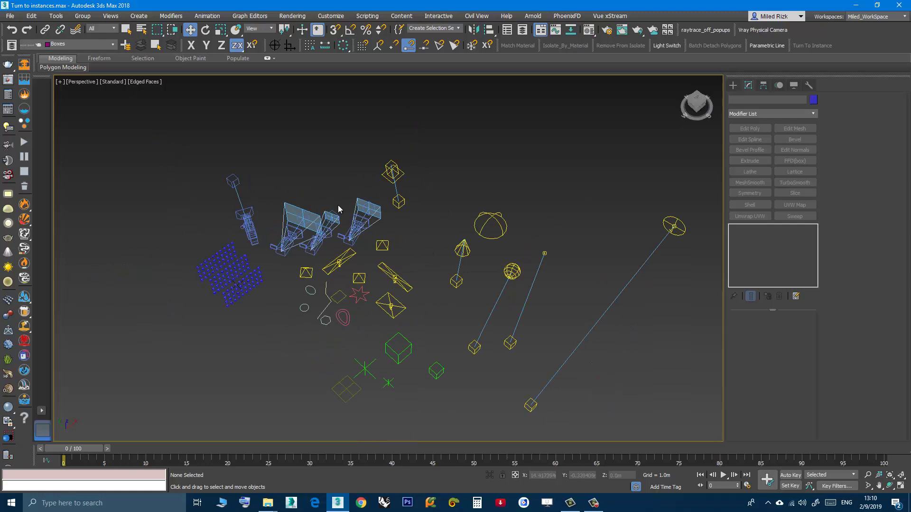
pyautogui.moveTo(369, 274)
pyautogui.mouseDown(button='middle')
pyautogui.moveTo(334, 240)
pyautogui.moveTo(340, 260)
pyautogui.moveTo(368, 271)
pyautogui.moveTo(356, 279)
pyautogui.moveTo(351, 261)
pyautogui.moveTo(354, 270)
pyautogui.mouseUp(button='middle')
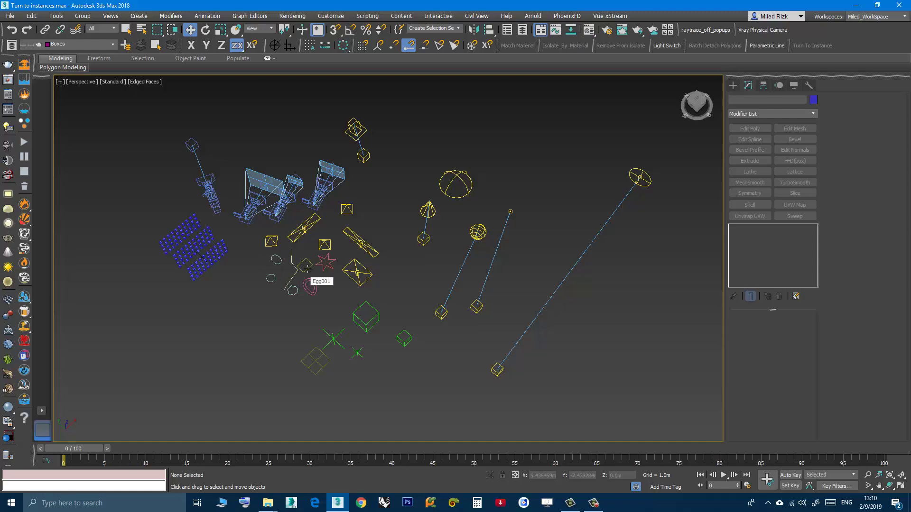
pyautogui.keyDown('alt'); pyautogui.moveTo(301, 284); pyautogui.dragTo(298, 287, button='middle'); pyautogui.keyUp('alt')
pyautogui.scroll(3, 273, 266)
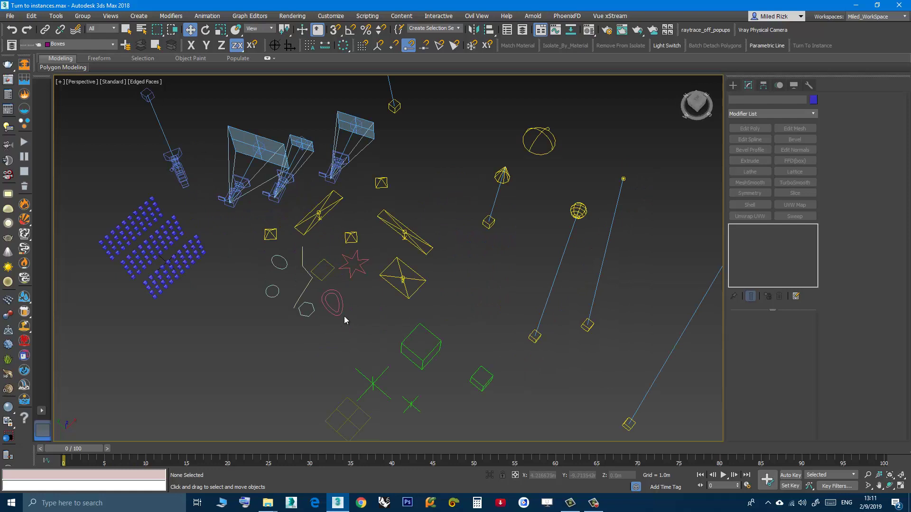
pyautogui.scroll(2, 333, 295)
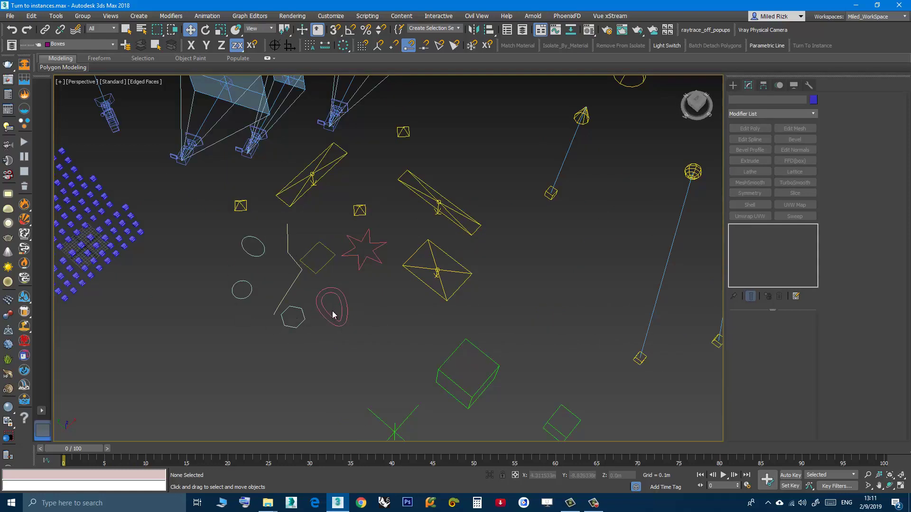
pyautogui.scroll(-2, 360, 303)
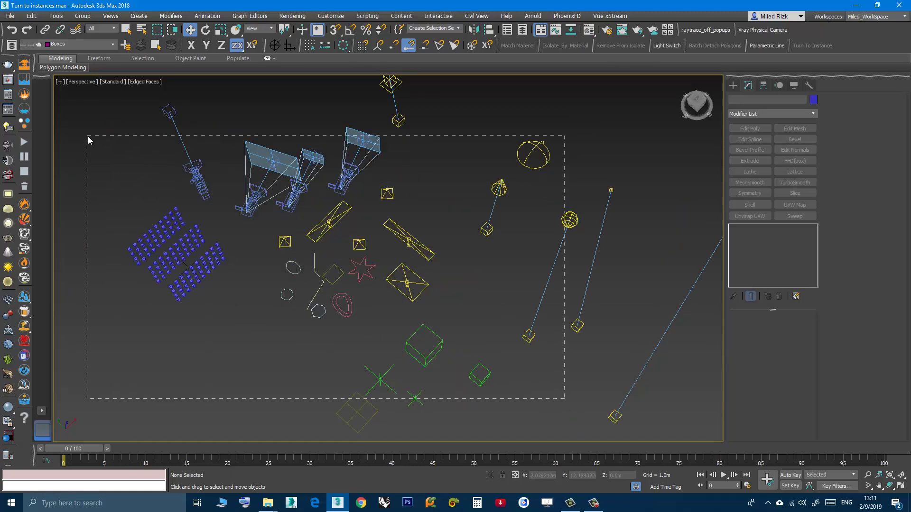
# Select all boxes, shapes, cameras and lights and start Turn To Instance on them.
pyautogui.moveTo(88, 139); pyautogui.dragTo(88, 139)
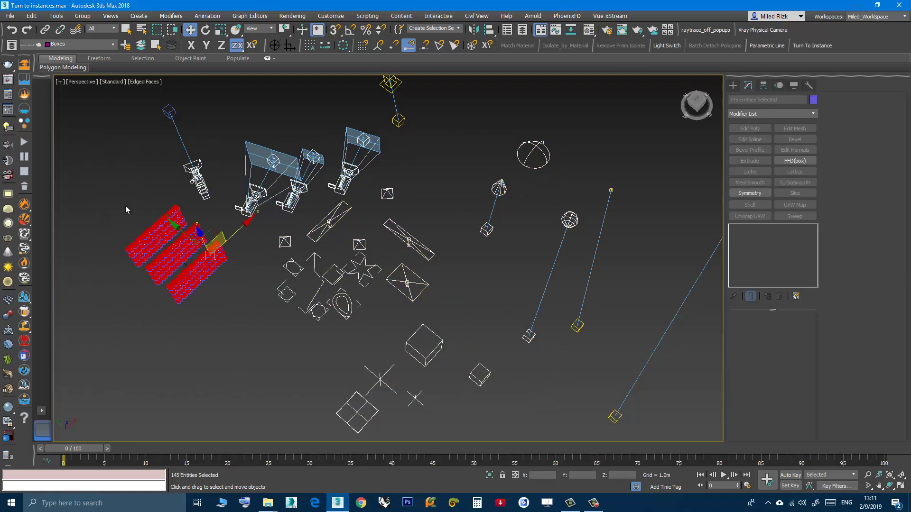
pyautogui.click(812, 45)
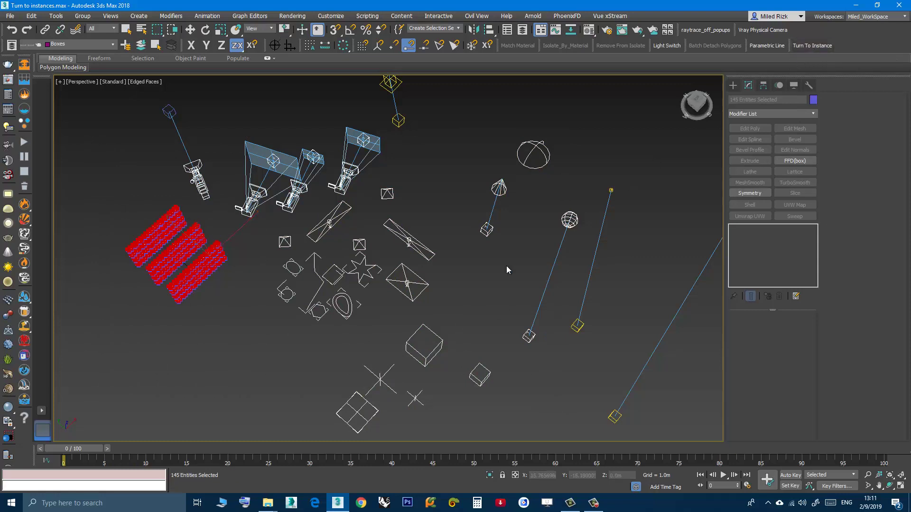
pyautogui.scroll(3, 317, 318)
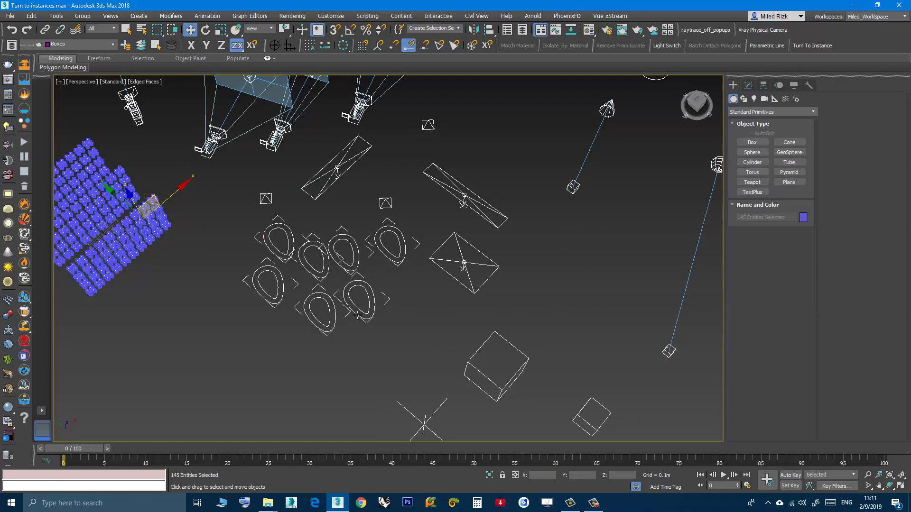
pyautogui.keyDown('alt'); pyautogui.moveTo(353, 337); pyautogui.dragTo(371, 330, button='middle'); pyautogui.keyUp('alt')
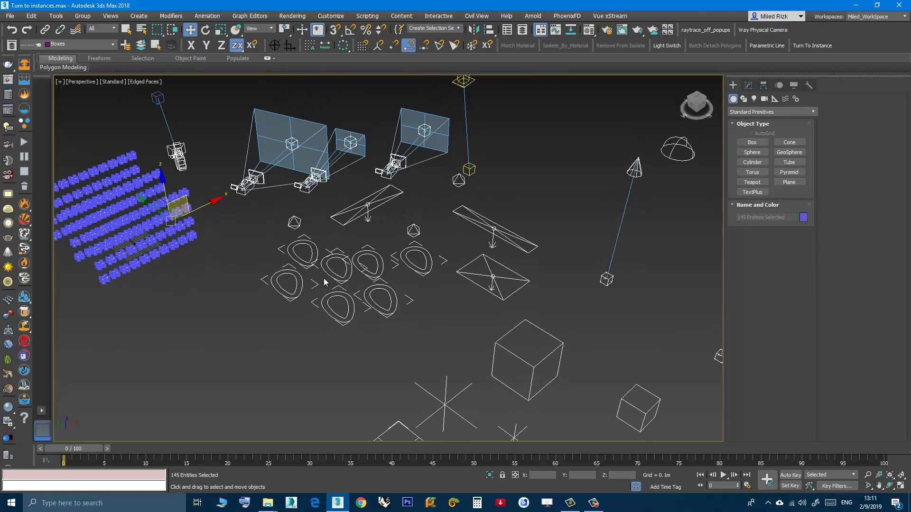
pyautogui.scroll(-3, 325, 277)
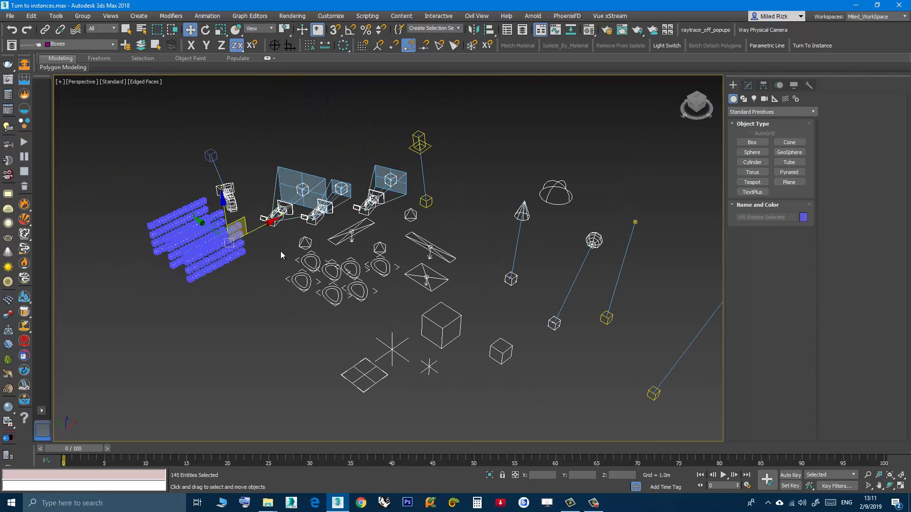
# Clear the selection and look down on the scene.
pyautogui.click(289, 340)
pyautogui.keyDown('alt'); pyautogui.moveTo(294, 331); pyautogui.dragTo(302, 376, button='middle'); pyautogui.keyUp('alt')
pyautogui.scroll(3, 286, 199)
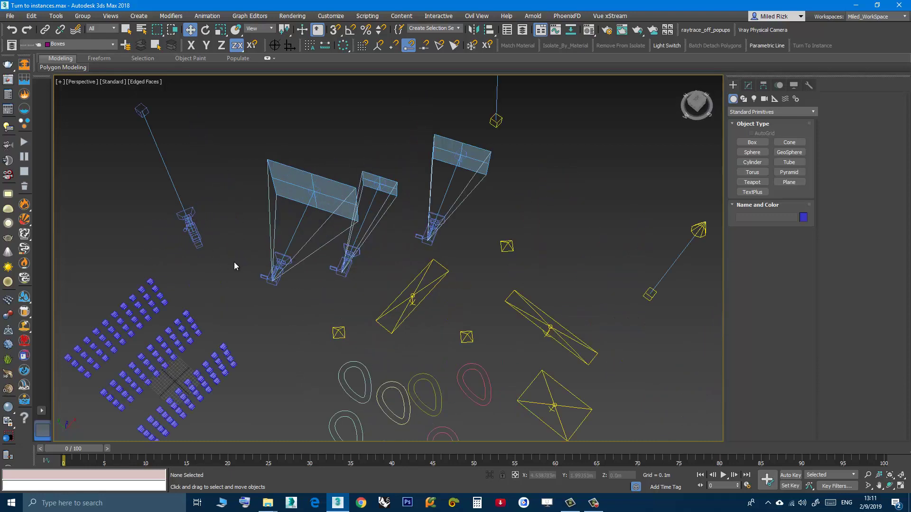
pyautogui.scroll(-5, 390, 226)
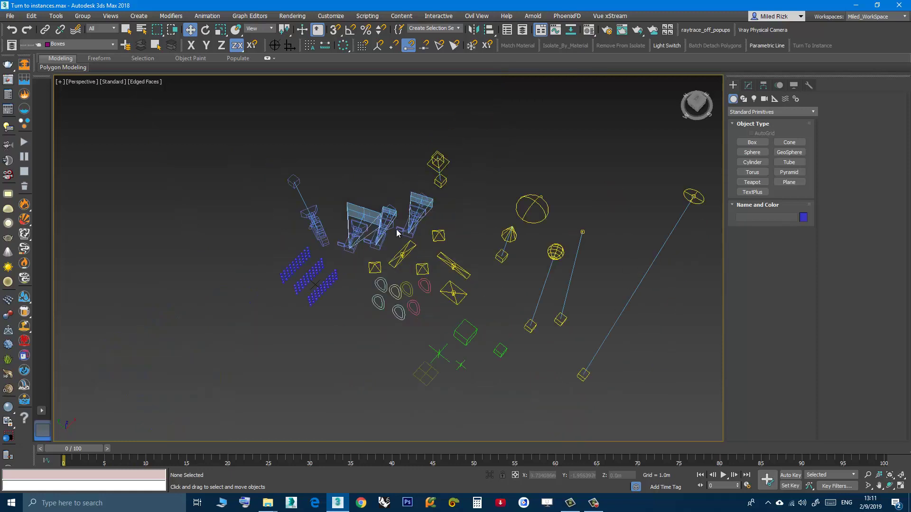
# Select every object and make them instances of physical camera PhysCamera005 with Turn To Instance.
pyautogui.moveTo(143, 109); pyautogui.dragTo(139, 106)
pyautogui.scroll(2, 380, 228)
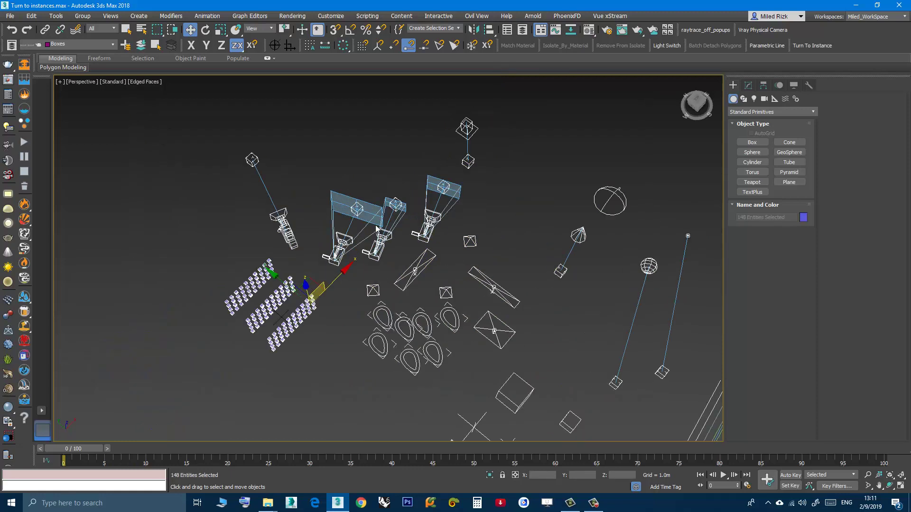
pyautogui.scroll(2, 368, 224)
pyautogui.click(813, 46)
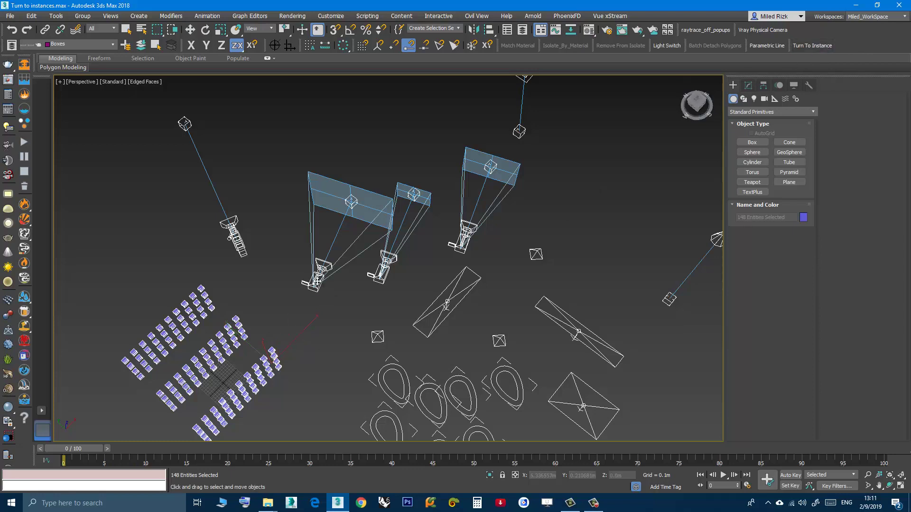
pyautogui.keyDown('alt'); pyautogui.moveTo(321, 315); pyautogui.dragTo(323, 311, button='middle'); pyautogui.keyUp('alt')
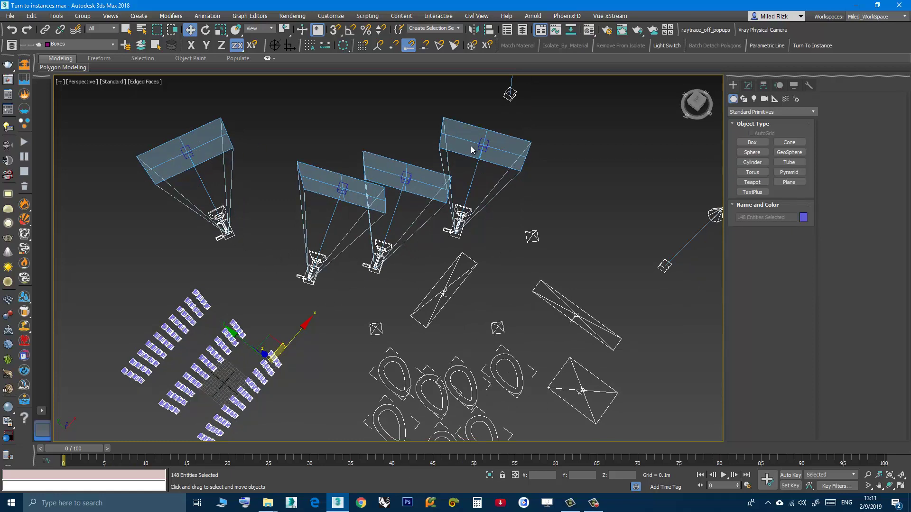
pyautogui.click(299, 304)
pyautogui.click(312, 265)
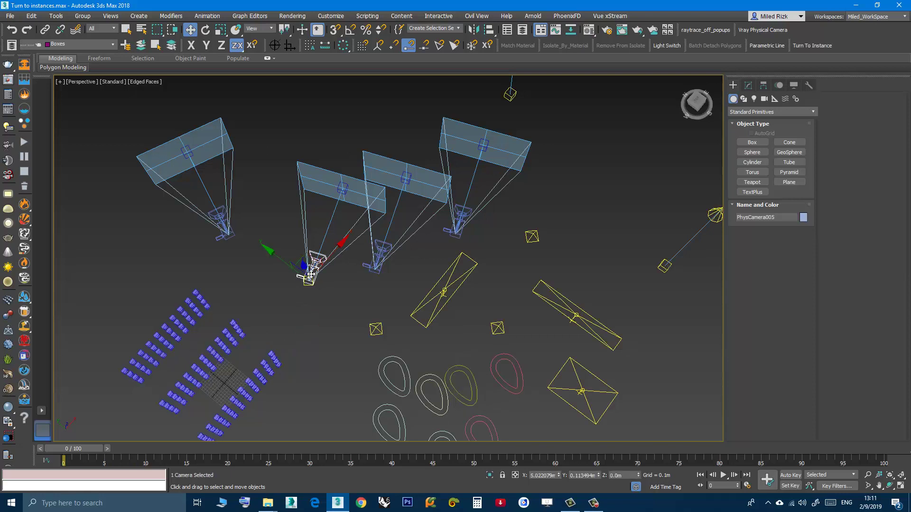
# Test PhysCamera005's Width in the Modify panel, cancelling to keep 90.0.
pyautogui.click(748, 85)
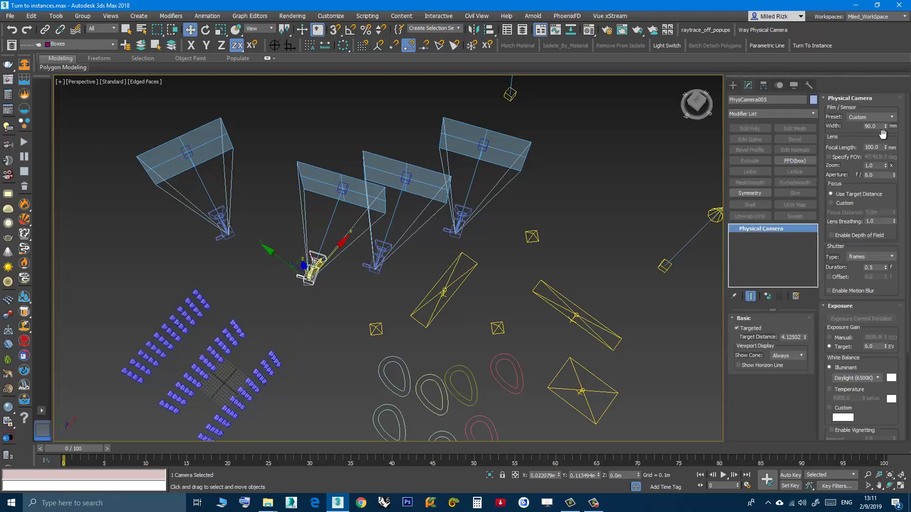
pyautogui.moveTo(885, 127)
pyautogui.mouseDown()
pyautogui.moveTo(883, 107)
pyautogui.moveTo(875, 138)
pyautogui.mouseUp()
pyautogui.rightClick(875, 138)
pyautogui.scroll(-3, 426, 242)
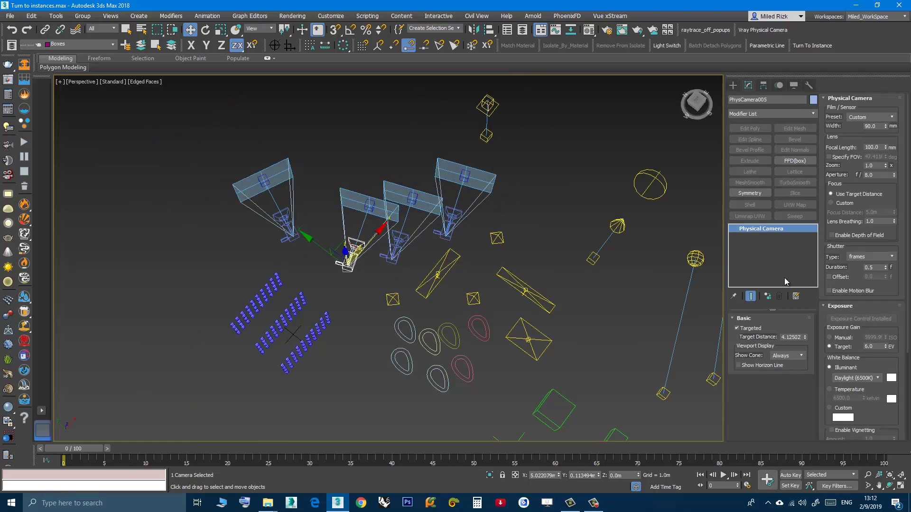
pyautogui.keyDown('alt'); pyautogui.moveTo(410, 307); pyautogui.dragTo(300, 269, button='middle'); pyautogui.keyUp('alt')
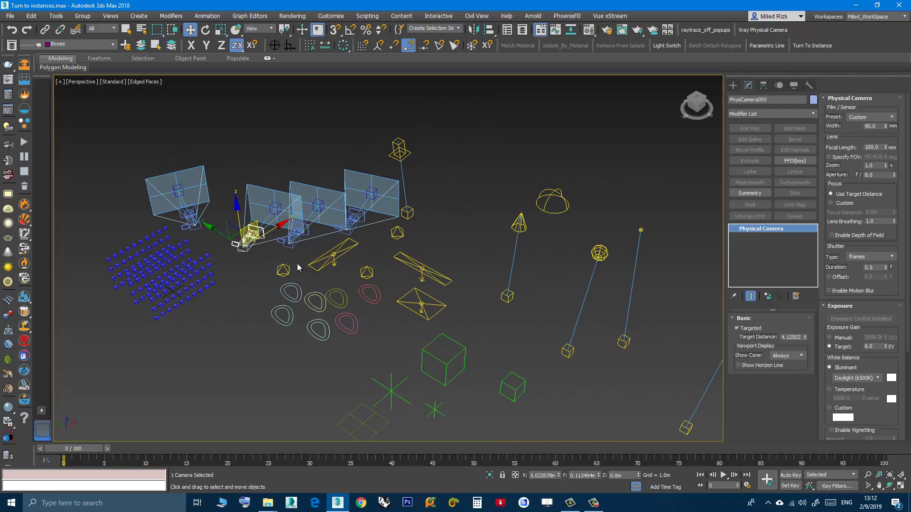
pyautogui.scroll(-3, 300, 269)
# Reselect all 148 objects and run Turn To Instance on them again.
pyautogui.moveTo(569, 300); pyautogui.dragTo(178, 121)
pyautogui.scroll(5, 328, 334)
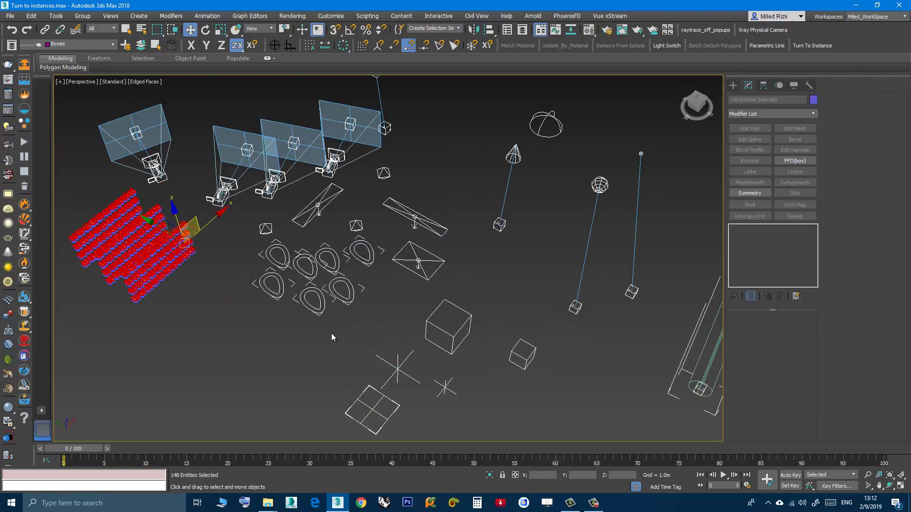
pyautogui.click(804, 45)
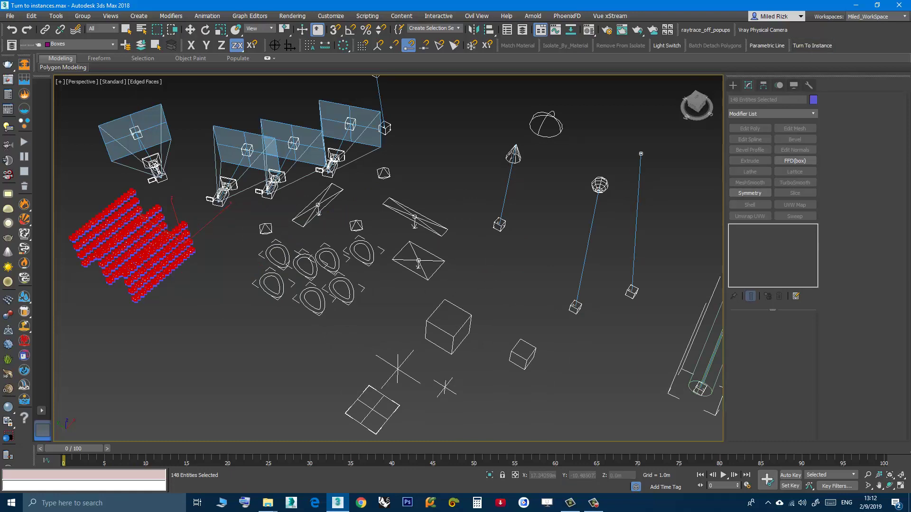
pyautogui.keyDown('alt'); pyautogui.moveTo(410, 266); pyautogui.dragTo(322, 254, button='middle'); pyautogui.keyUp('alt')
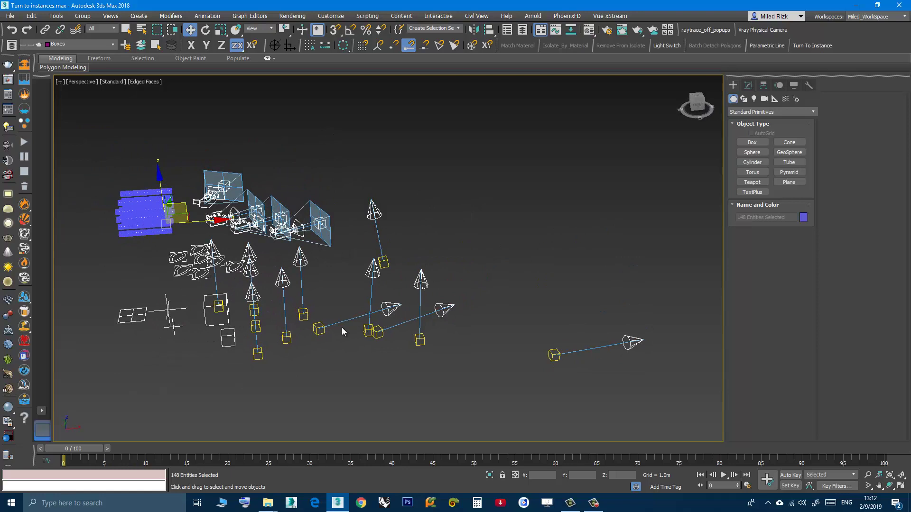
# Run Turn To Instance again, picking the V-Ray plane light as the instance source.
pyautogui.keyDown('alt'); pyautogui.moveTo(292, 310); pyautogui.dragTo(320, 342, button='middle'); pyautogui.keyUp('alt')
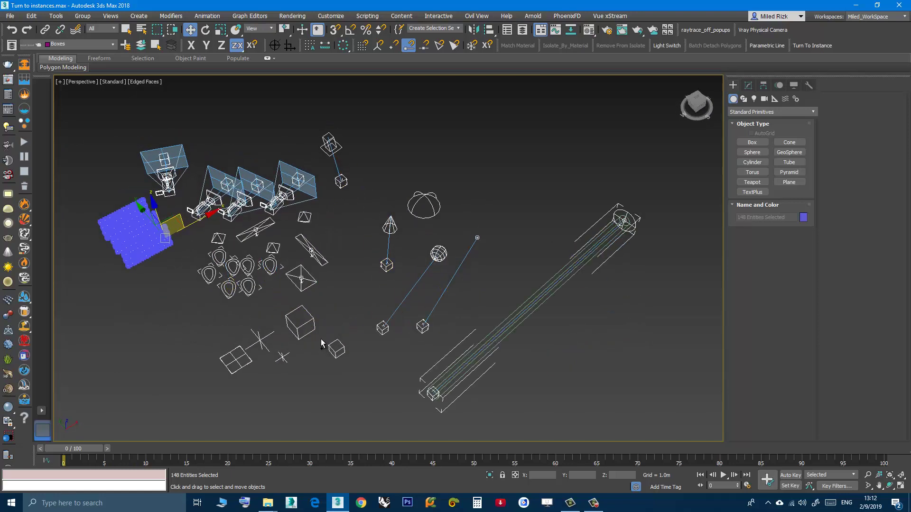
pyautogui.click(809, 46)
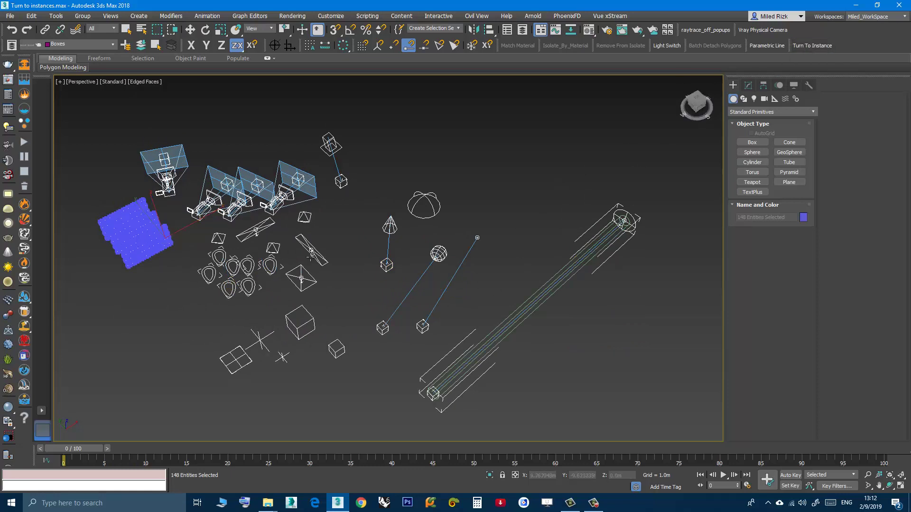
pyautogui.scroll(2, 307, 266)
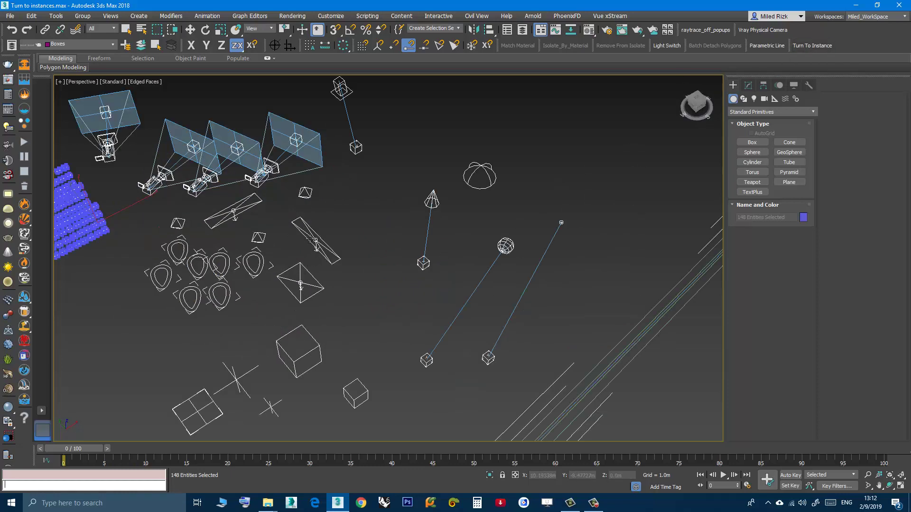
pyautogui.click(313, 238)
pyautogui.moveTo(292, 280)
pyautogui.keyDown('alt'); pyautogui.mouseDown(button='middle')
pyautogui.moveTo(299, 287)
pyautogui.moveTo(295, 269)
pyautogui.mouseUp(button='middle'); pyautogui.keyUp('alt')
pyautogui.keyDown('alt'); pyautogui.moveTo(258, 236); pyautogui.dragTo(257, 227, button='middle'); pyautogui.keyUp('alt')
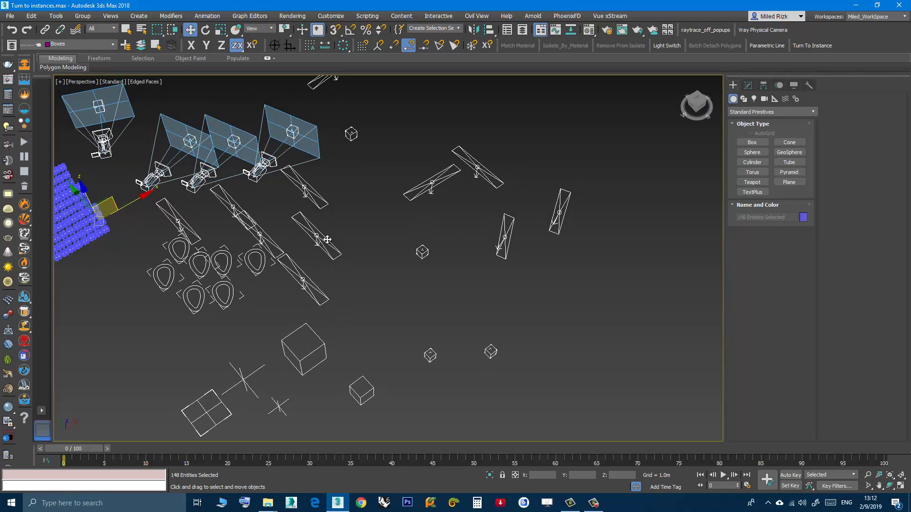
# Test VRayLight009's half-length in the Modify panel, cancelling to keep 0.290454.
pyautogui.click(436, 277)
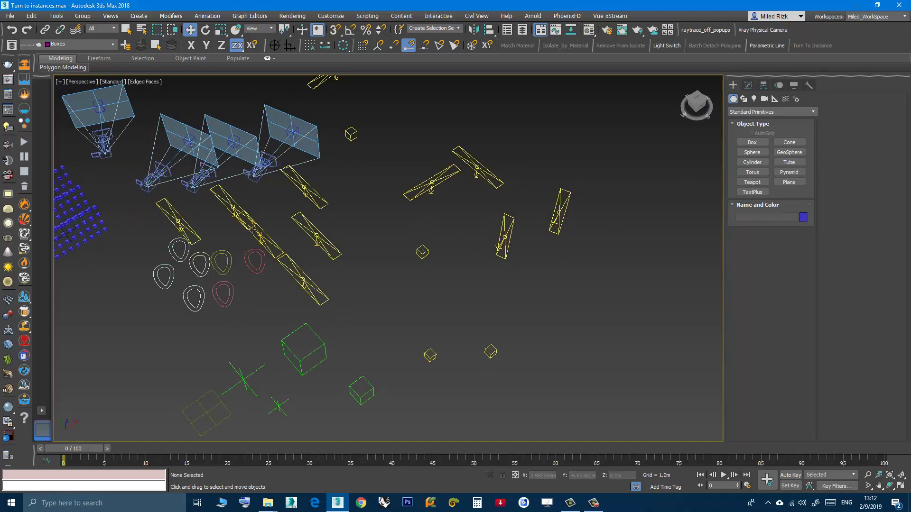
pyautogui.click(187, 227)
pyautogui.click(748, 85)
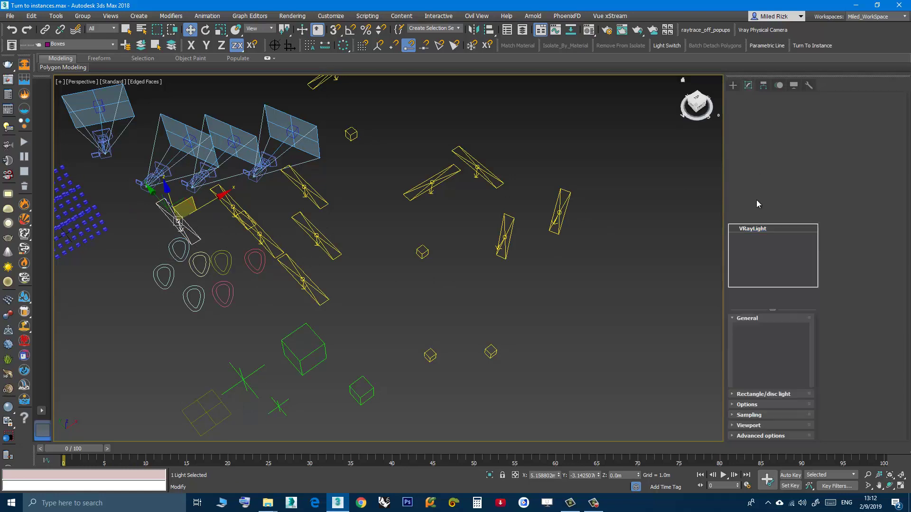
pyautogui.moveTo(803, 341); pyautogui.dragTo(796, 287)
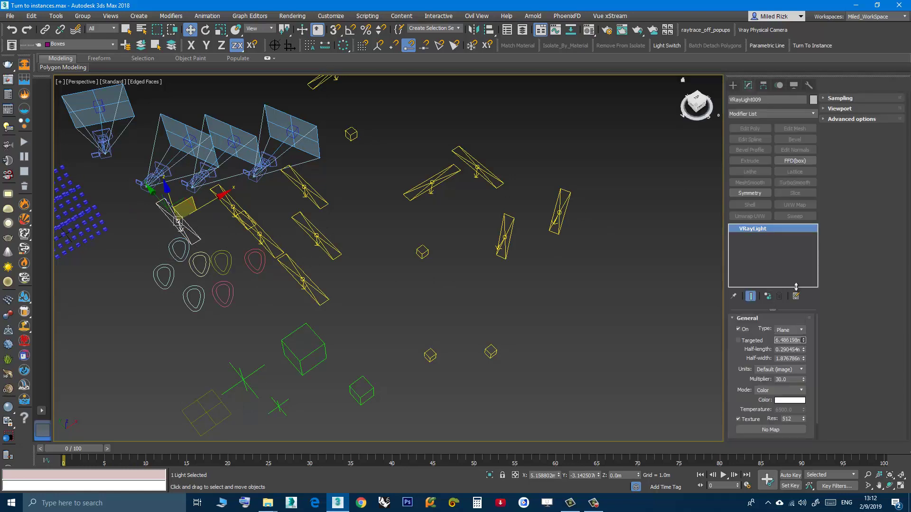
pyautogui.moveTo(803, 348); pyautogui.dragTo(807, 276)
pyautogui.rightClick(808, 279)
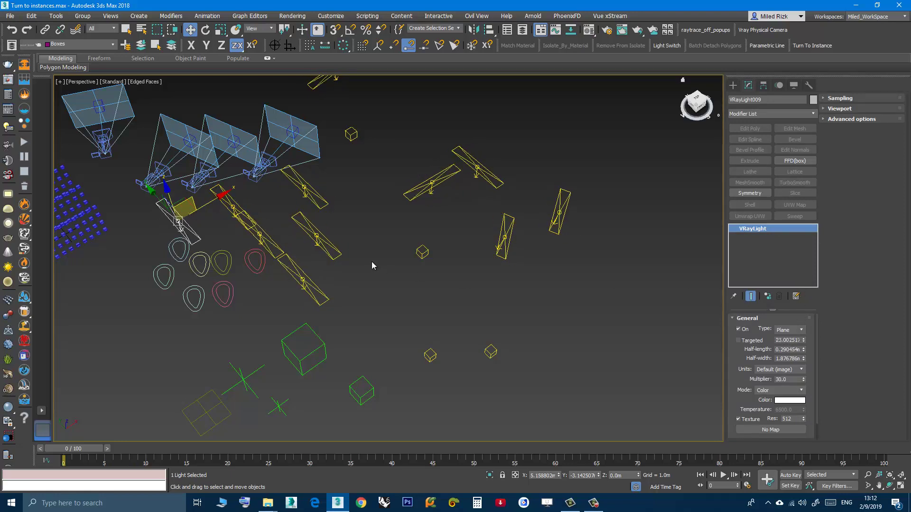
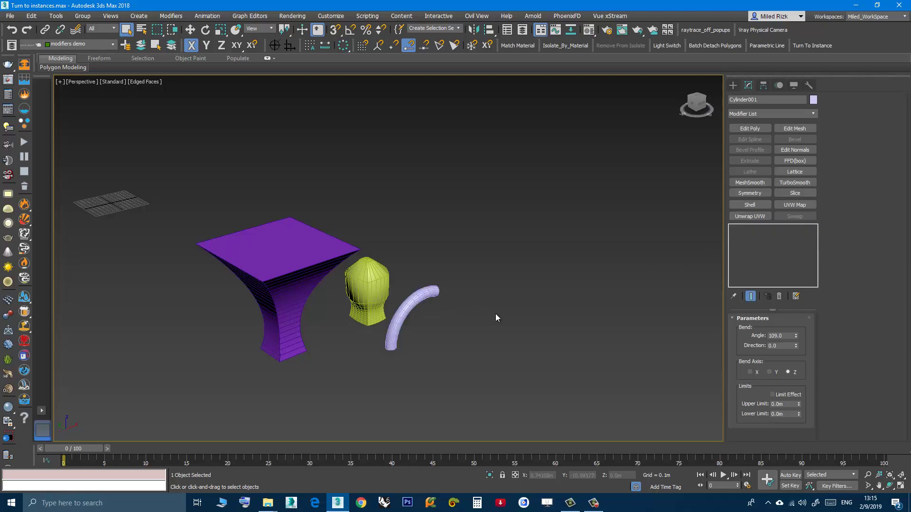
pyautogui.click(397, 329)
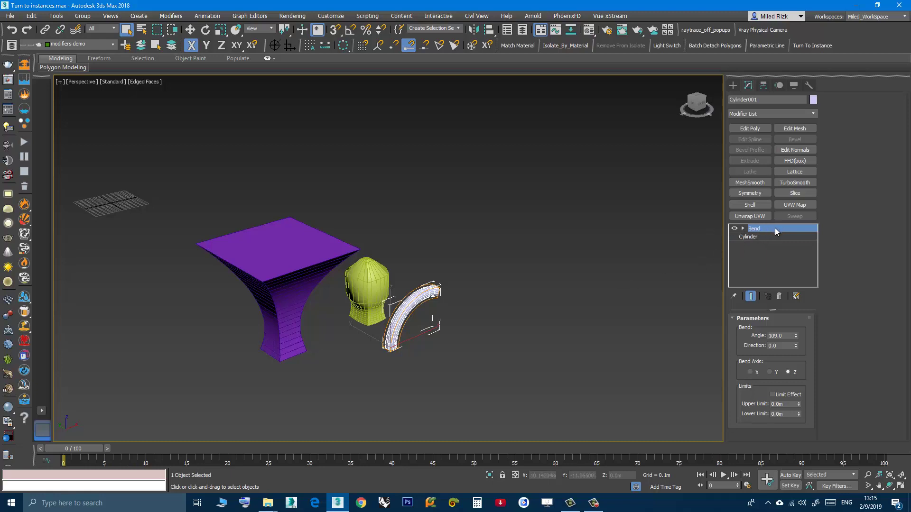
pyautogui.click(754, 240)
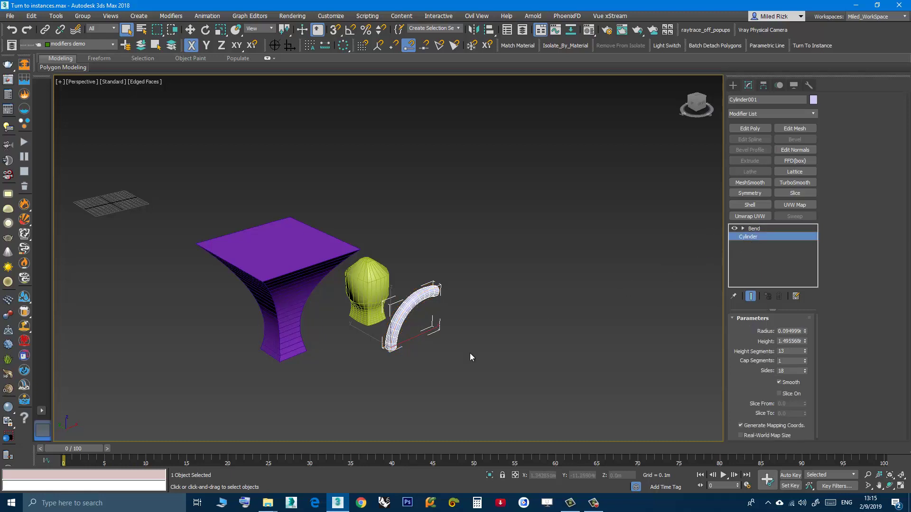
pyautogui.click(425, 341)
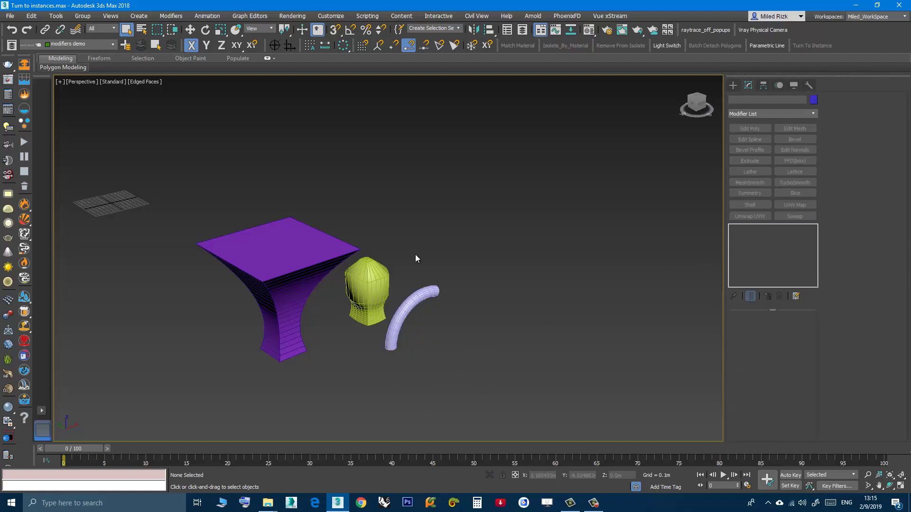
pyautogui.click(282, 301)
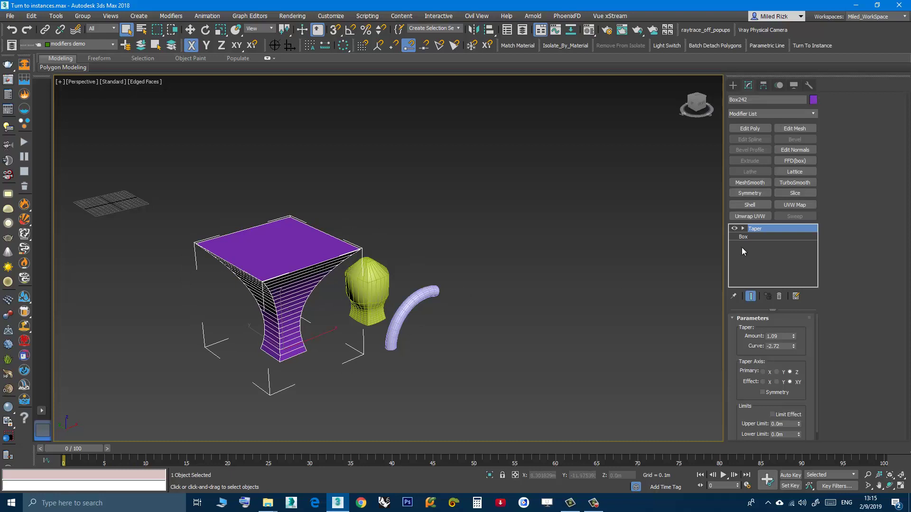
pyautogui.click(361, 290)
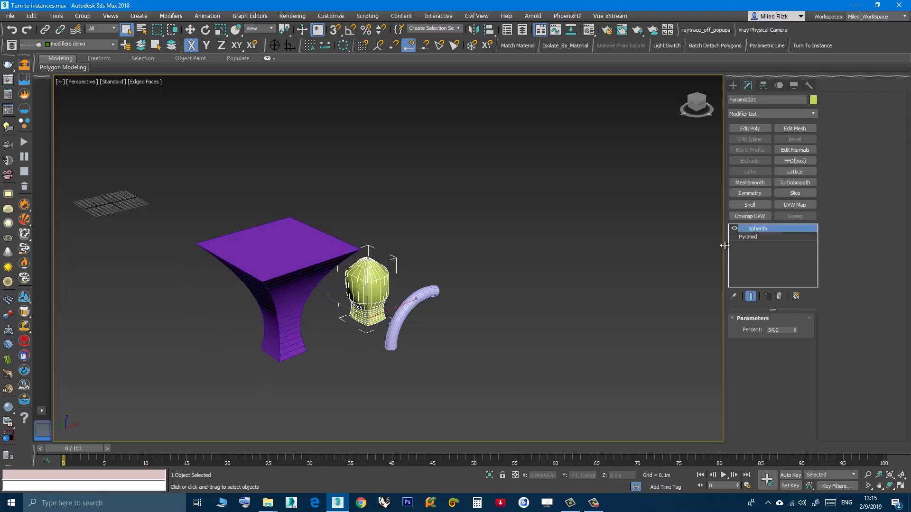
pyautogui.click(336, 356)
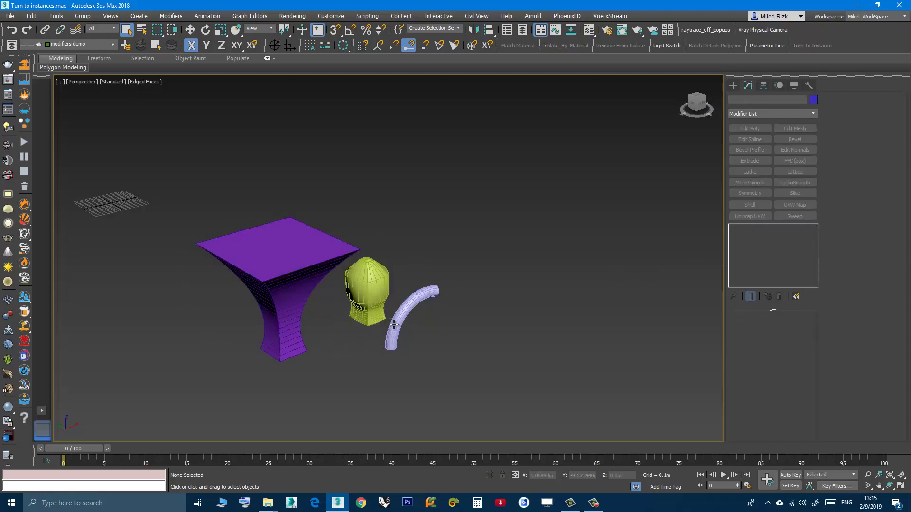
pyautogui.click(402, 331)
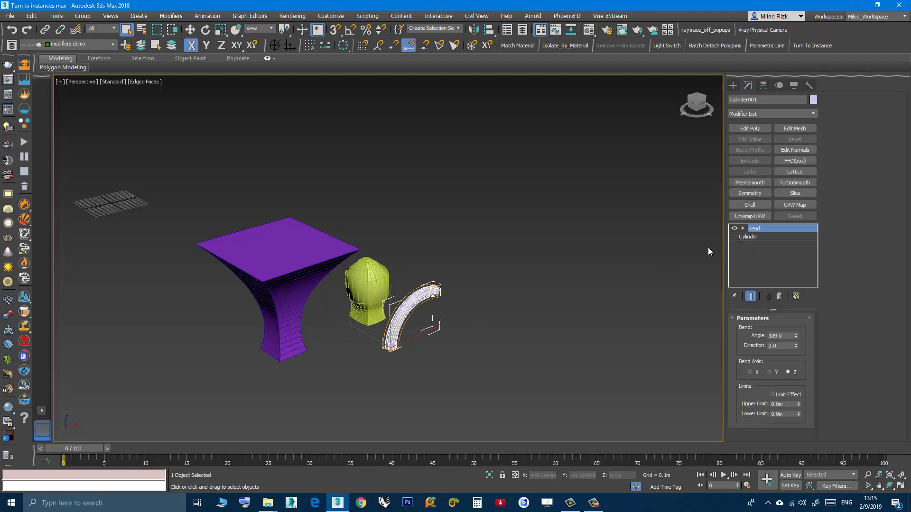
pyautogui.click(492, 378)
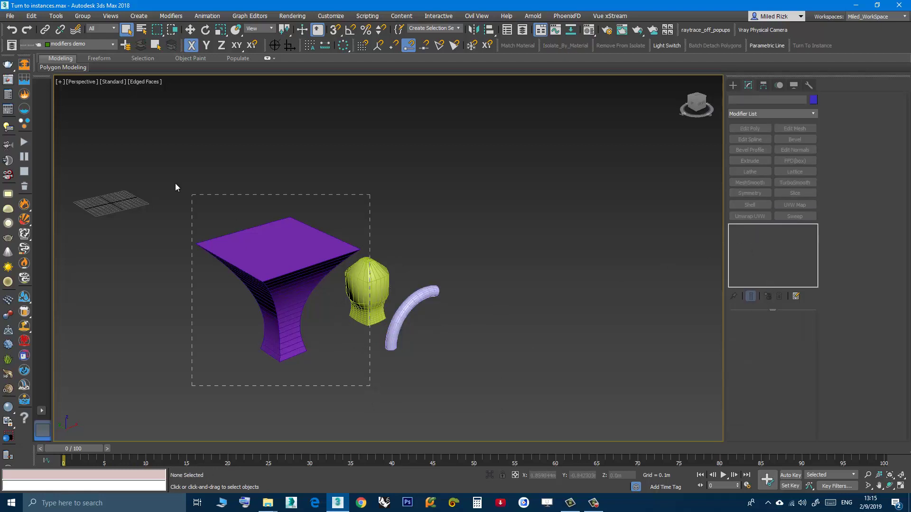
# Turn the tapered box and the pyramid into instances of the bent cylinder.
pyautogui.moveTo(186, 192); pyautogui.dragTo(153, 181)
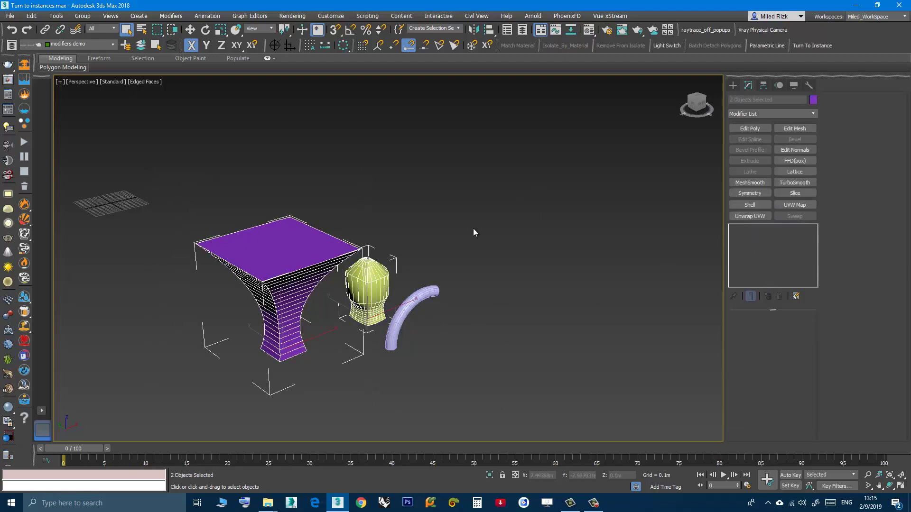
pyautogui.click(812, 46)
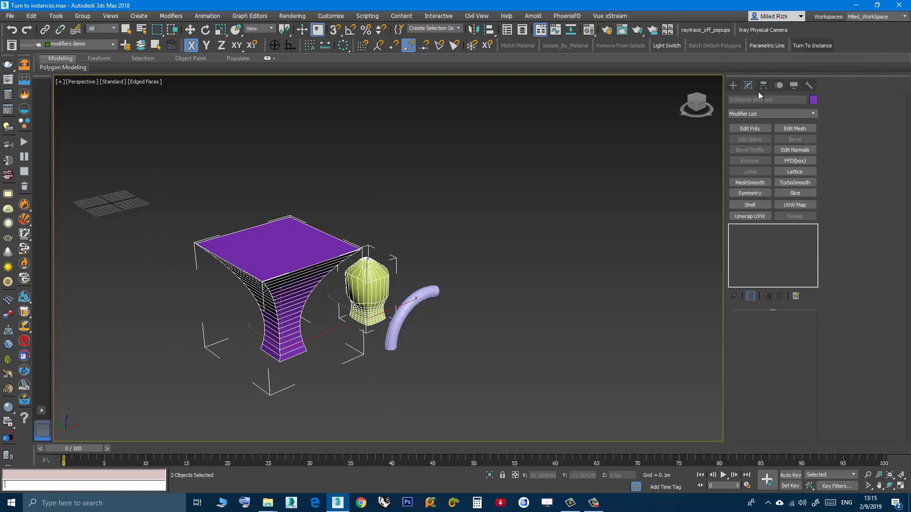
pyautogui.click(393, 329)
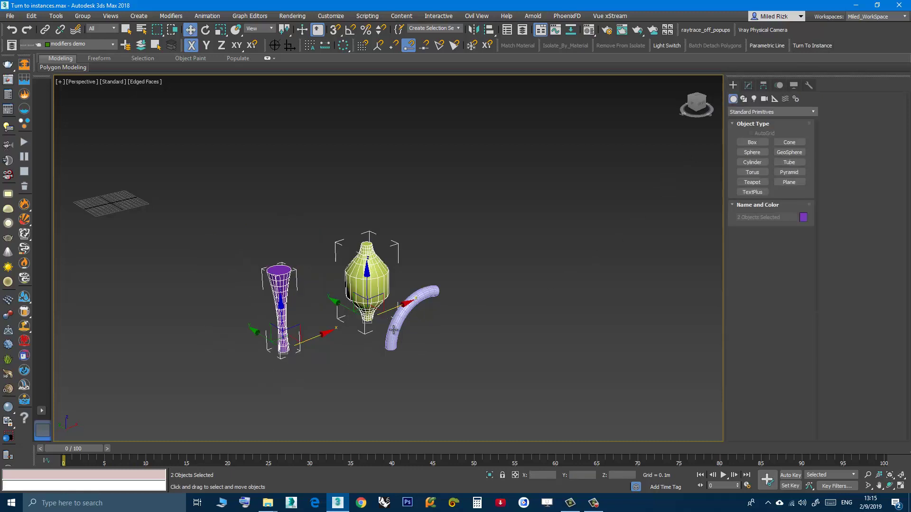
# Select the purple tapered cylinder to view its modifier stack.
pyautogui.click(372, 371)
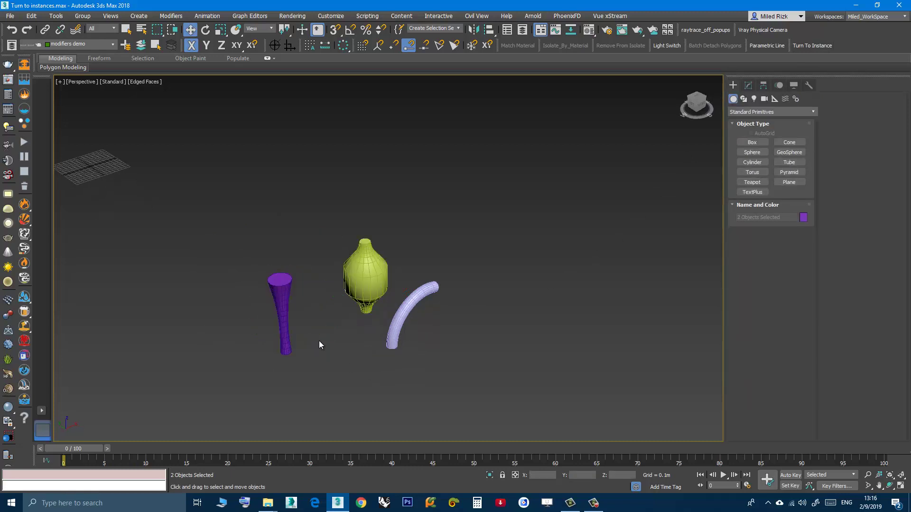
pyautogui.click(279, 315)
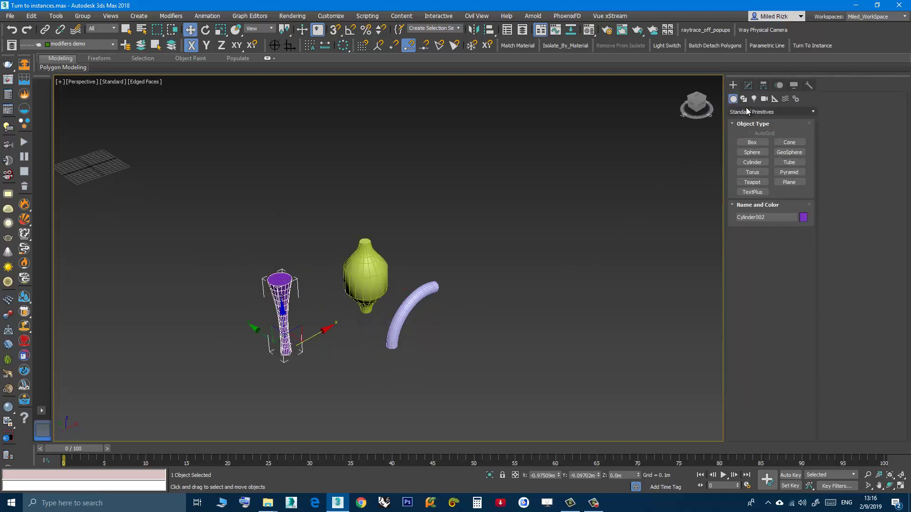
pyautogui.click(747, 87)
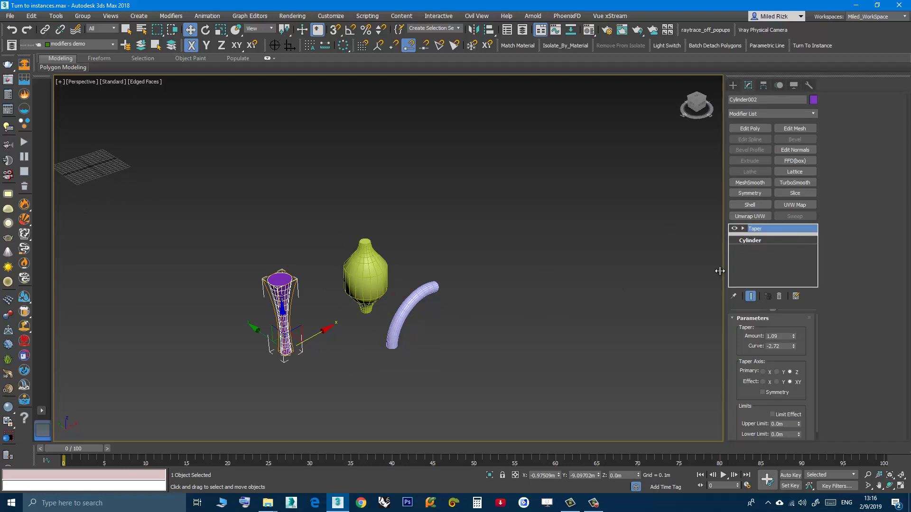
# Raise the shared Cylinder radius to about 0.19, then check the yellow vase, bent tube and purple vase.
pyautogui.click(750, 241)
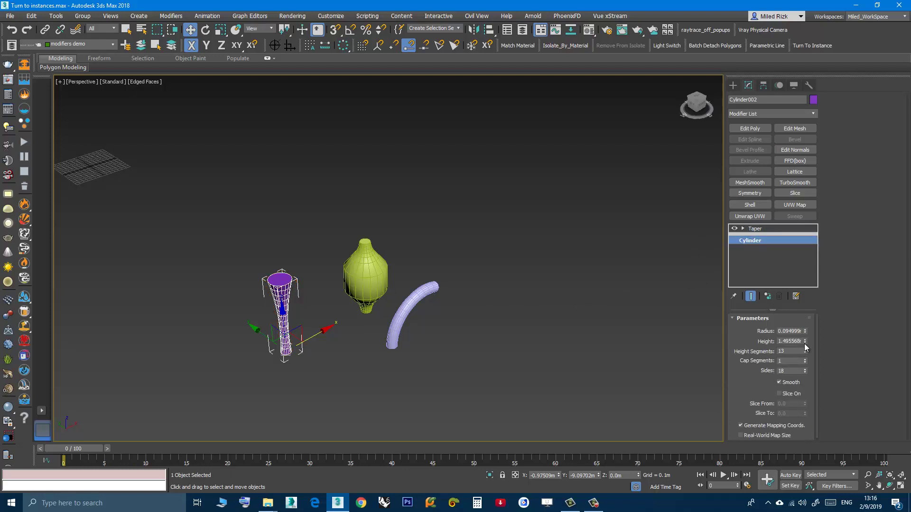
pyautogui.moveTo(807, 331); pyautogui.dragTo(822, 302)
pyautogui.click(351, 274)
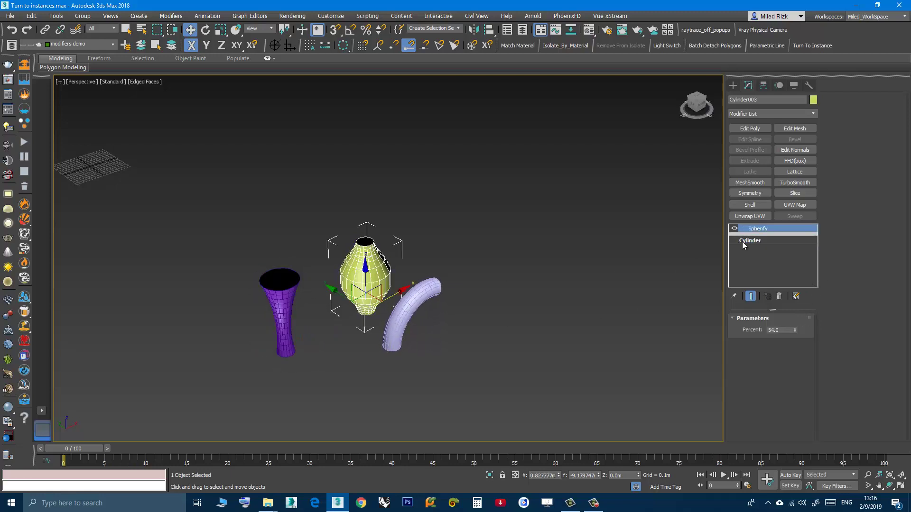
pyautogui.click(420, 316)
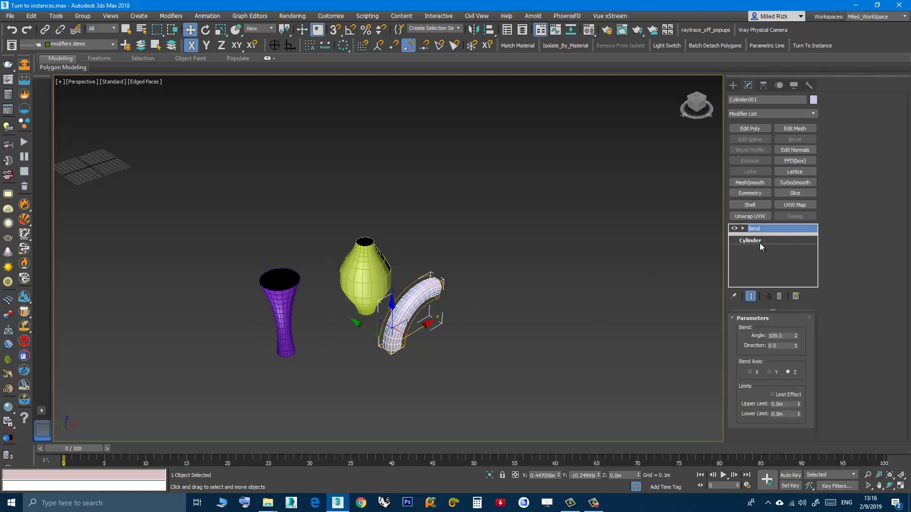
pyautogui.click(362, 281)
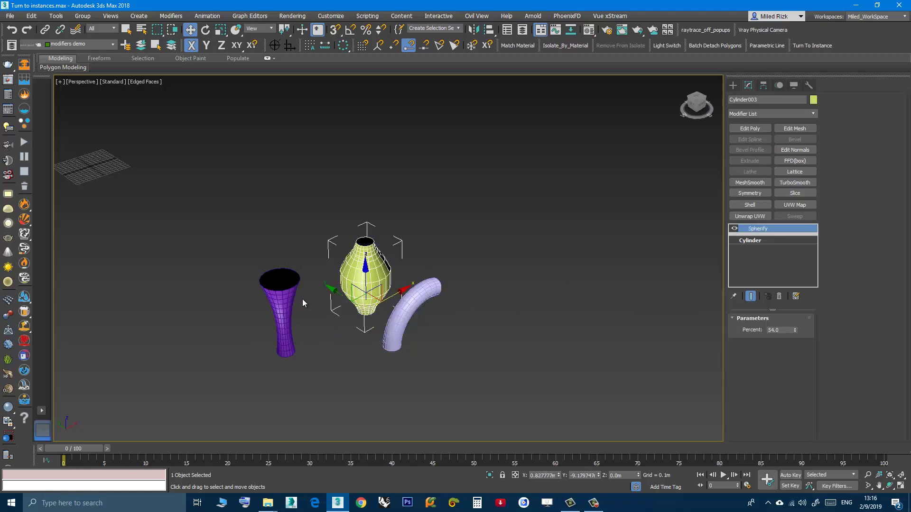
pyautogui.click(278, 298)
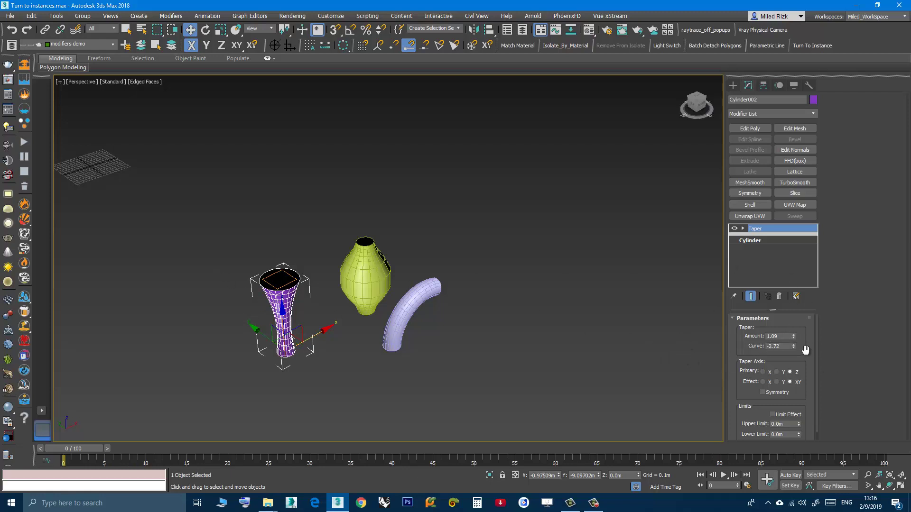
# Increase the purple funnel's Taper amount, trying then reverting the vase's Spherify and the tube's Bend.
pyautogui.moveTo(794, 336); pyautogui.dragTo(797, 306)
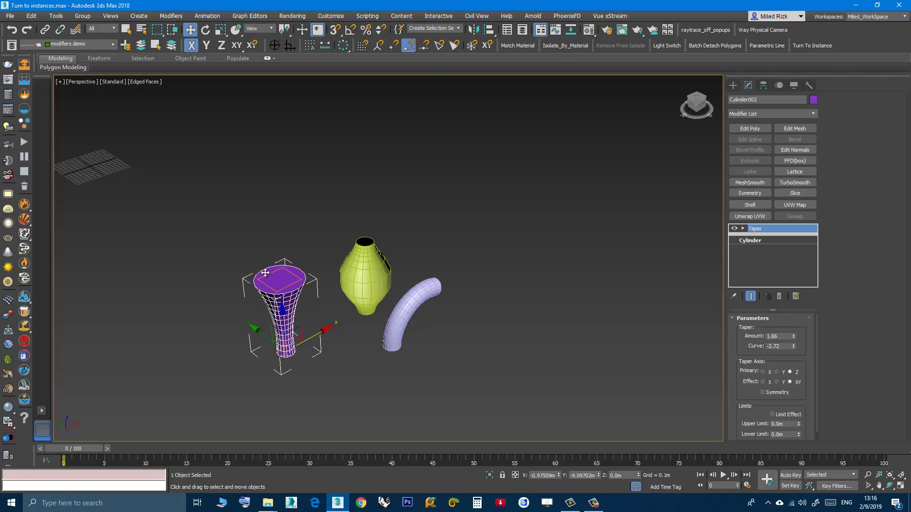
pyautogui.click(373, 271)
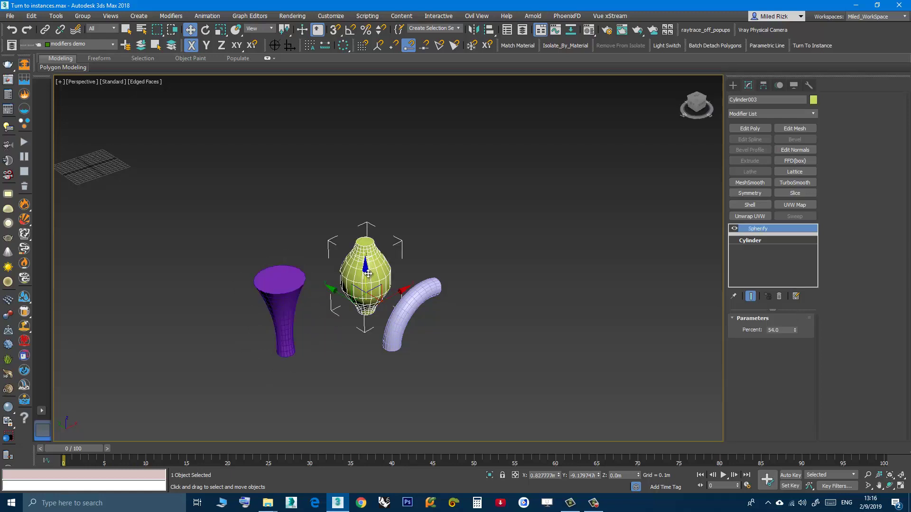
pyautogui.moveTo(795, 329)
pyautogui.mouseDown()
pyautogui.moveTo(795, 300)
pyautogui.moveTo(795, 331)
pyautogui.mouseUp()
pyautogui.rightClick(796, 330)
pyautogui.click(397, 308)
pyautogui.moveTo(795, 336); pyautogui.dragTo(775, 349)
pyautogui.rightClick(776, 348)
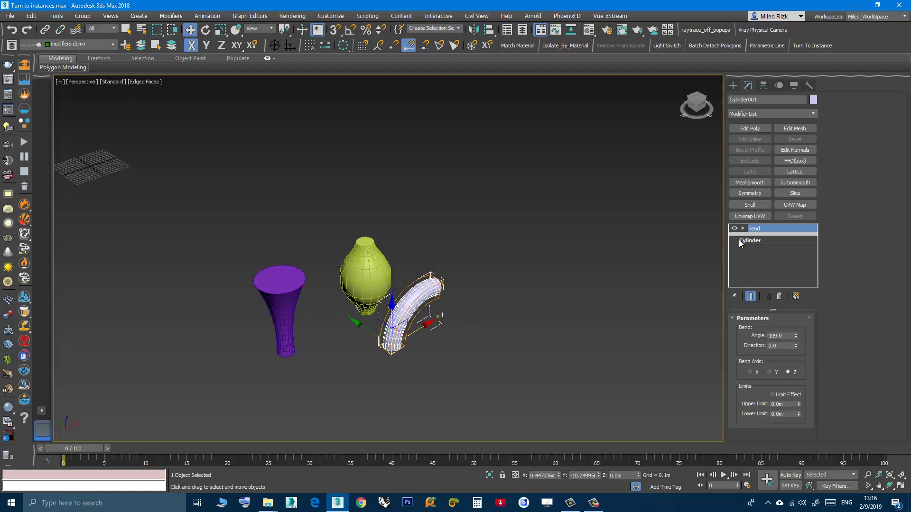
# Raise the shared Cylinder Height to 2.258307 so all three instances grow taller.
pyautogui.click(750, 241)
pyautogui.moveTo(805, 341)
pyautogui.mouseDown()
pyautogui.moveTo(807, 306)
pyautogui.moveTo(807, 336)
pyautogui.mouseUp()
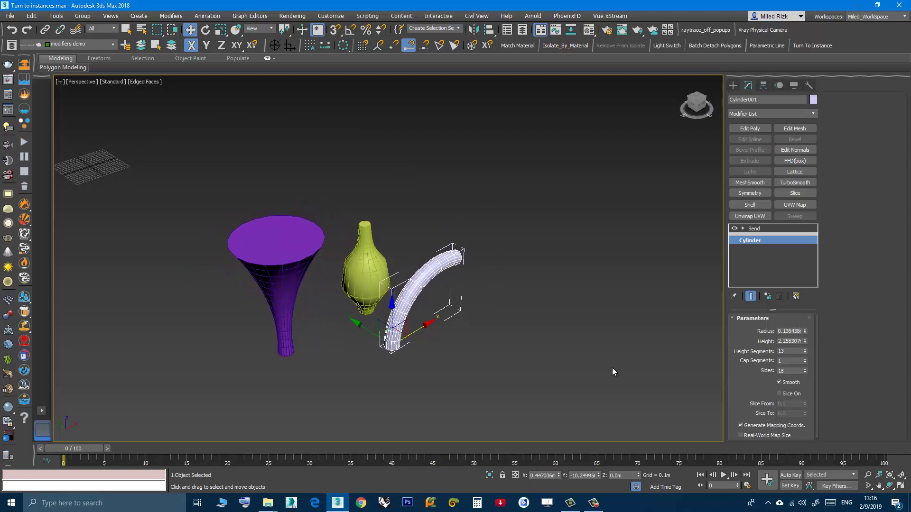
pyautogui.moveTo(357, 405); pyautogui.dragTo(377, 387, button='middle')
pyautogui.click(369, 354)
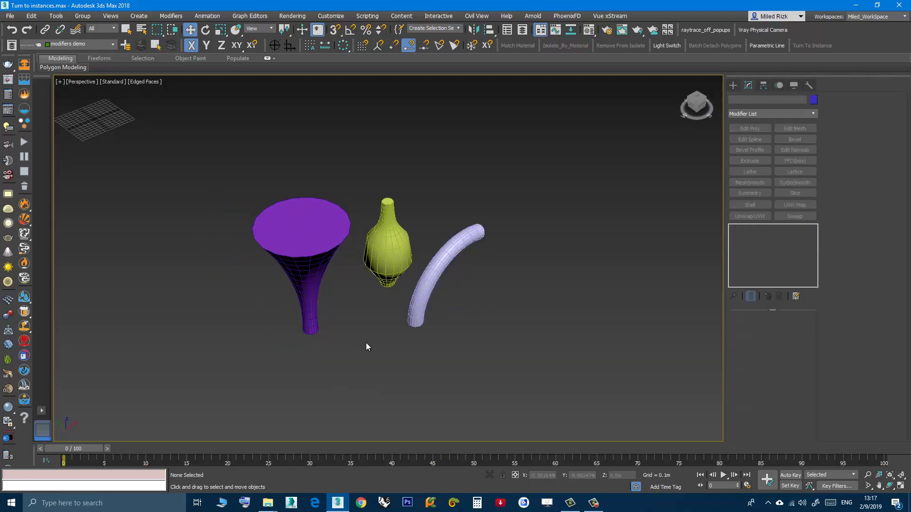
pyautogui.scroll(-3, 368, 344)
pyautogui.scroll(5, 346, 299)
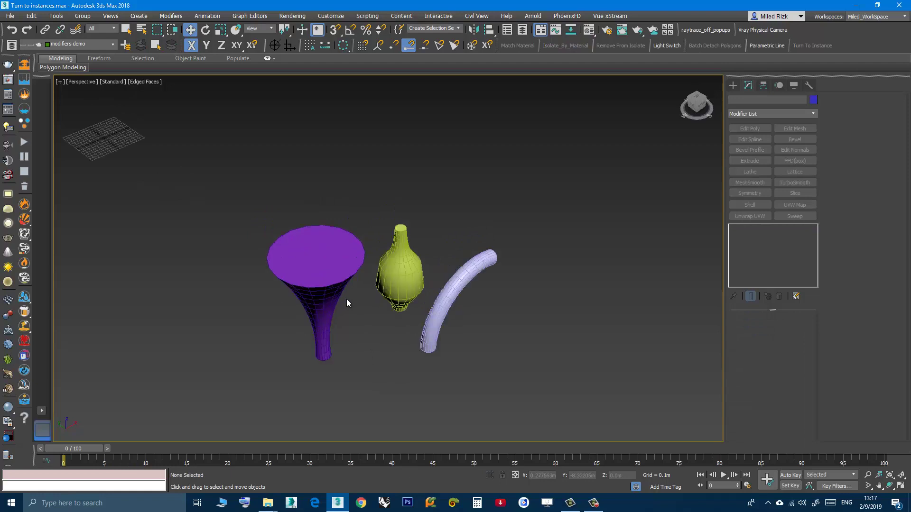
pyautogui.keyDown('alt'); pyautogui.moveTo(357, 271); pyautogui.dragTo(332, 289, button='middle'); pyautogui.keyUp('alt')
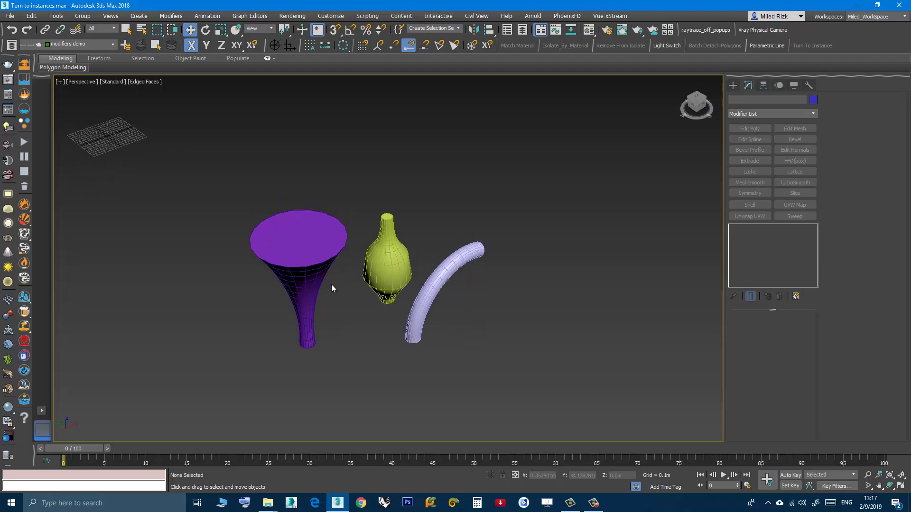
pyautogui.keyDown('alt'); pyautogui.moveTo(338, 289); pyautogui.dragTo(356, 289, button='middle'); pyautogui.keyUp('alt')
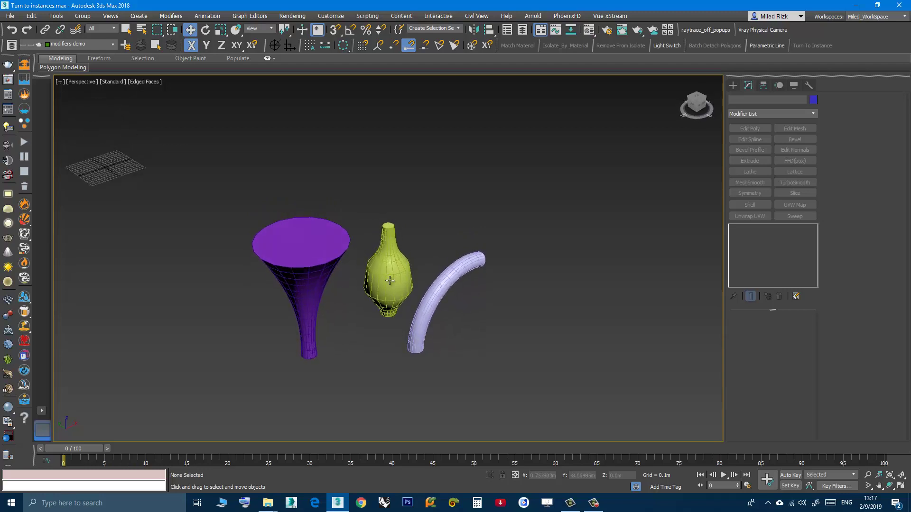
pyautogui.moveTo(350, 323)
pyautogui.keyDown('alt'); pyautogui.mouseDown(button='middle')
pyautogui.moveTo(352, 341)
pyautogui.moveTo(345, 311)
pyautogui.moveTo(360, 330)
pyautogui.mouseUp(button='middle'); pyautogui.keyUp('alt')
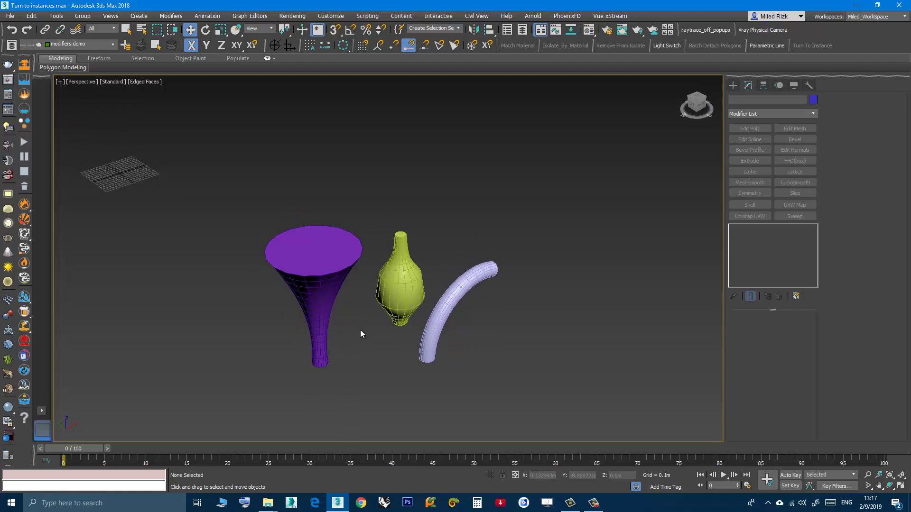